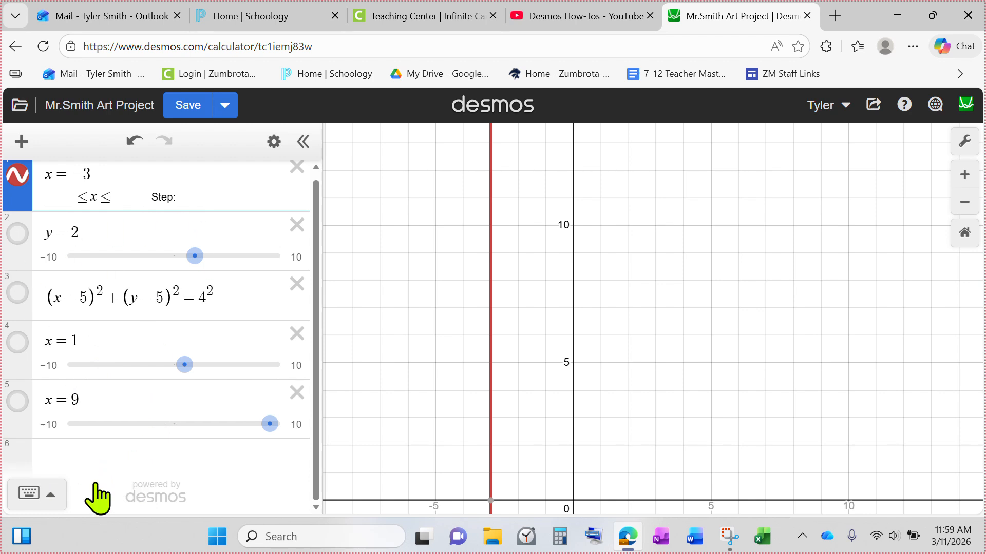
# Examine the red vertical line x = −3 on the graph
pyautogui.scroll(1, 236, 348)
pyautogui.moveTo(752, 329); pyautogui.dragTo(687, 354)
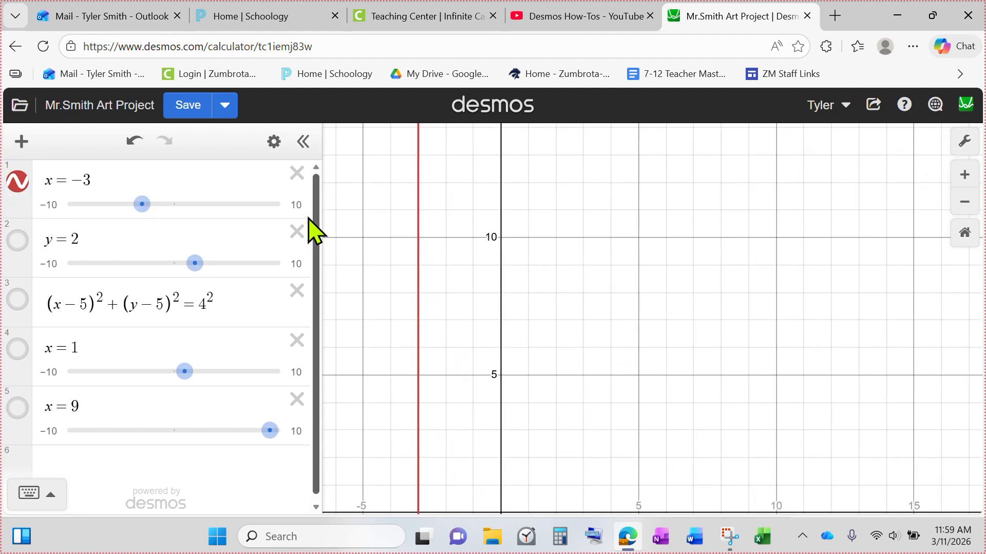
pyautogui.click(171, 186)
pyautogui.moveTo(410, 422); pyautogui.dragTo(506, 389)
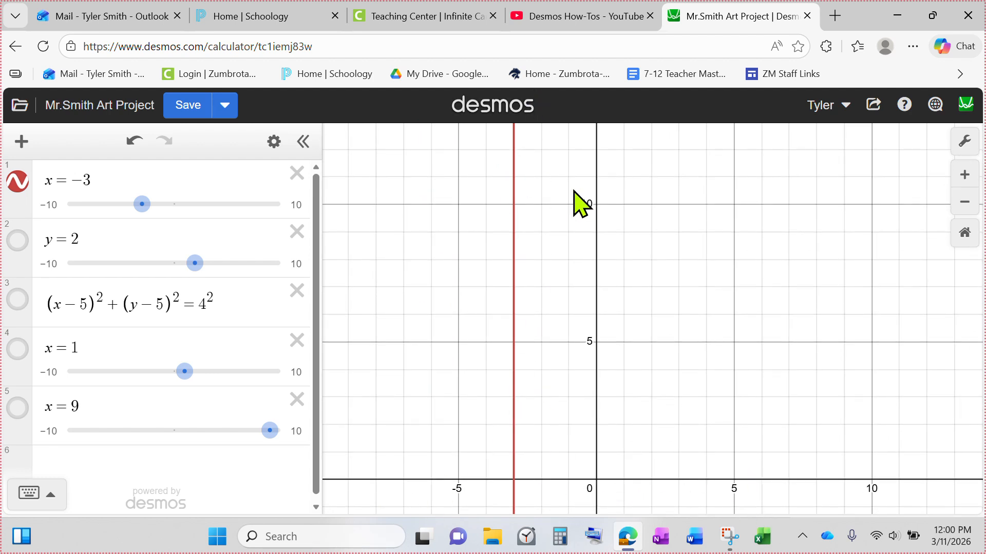
pyautogui.moveTo(574, 190); pyautogui.dragTo(538, 449)
pyautogui.moveTo(497, 400); pyautogui.dragTo(569, 165)
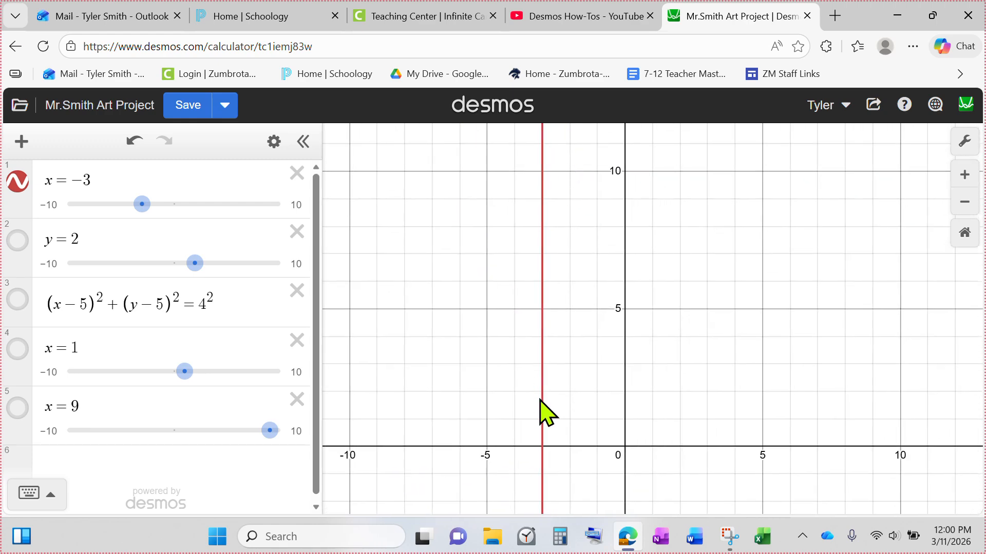
pyautogui.click(542, 309)
pyautogui.click(543, 311)
pyautogui.moveTo(543, 312)
pyautogui.mouseDown()
pyautogui.moveTo(547, 165)
pyautogui.moveTo(552, 314)
pyautogui.moveTo(544, 180)
pyautogui.mouseUp()
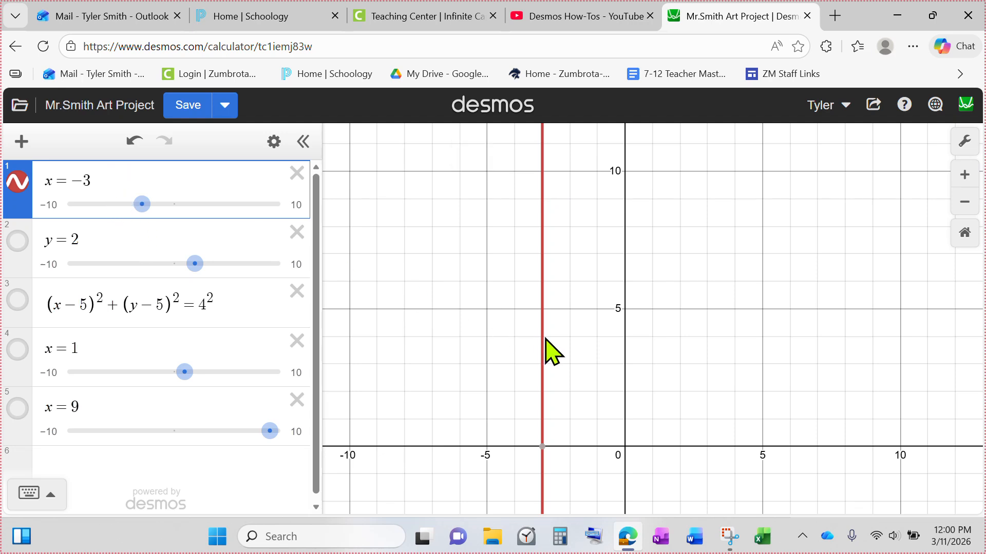
pyautogui.moveTo(543, 314)
pyautogui.mouseDown()
pyautogui.moveTo(543, 171)
pyautogui.moveTo(543, 334)
pyautogui.moveTo(542, 307)
pyautogui.mouseUp()
# Restrict the line x = −3 to 5 < y < 10 by adding a curly-brace condition to its equation
pyautogui.click(128, 184)
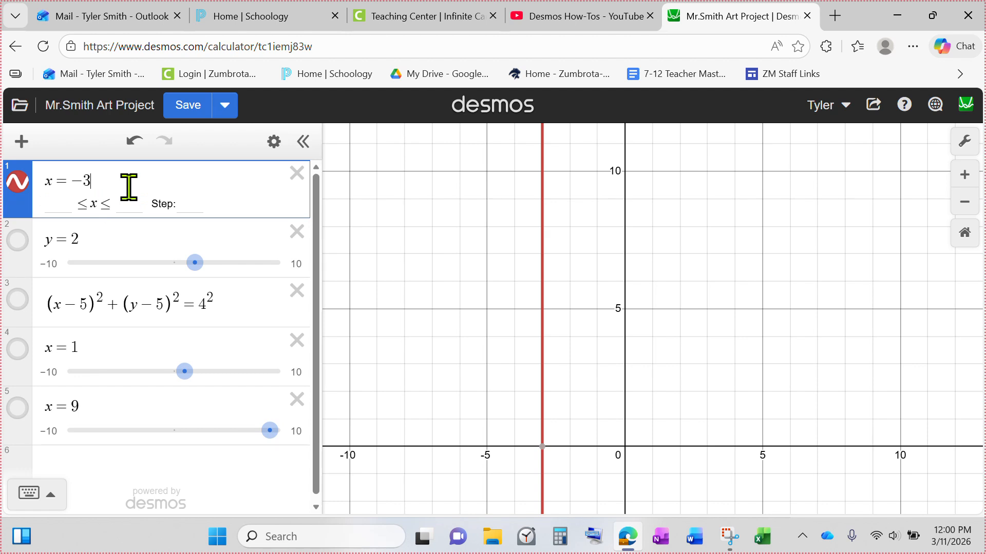
pyautogui.click(56, 492)
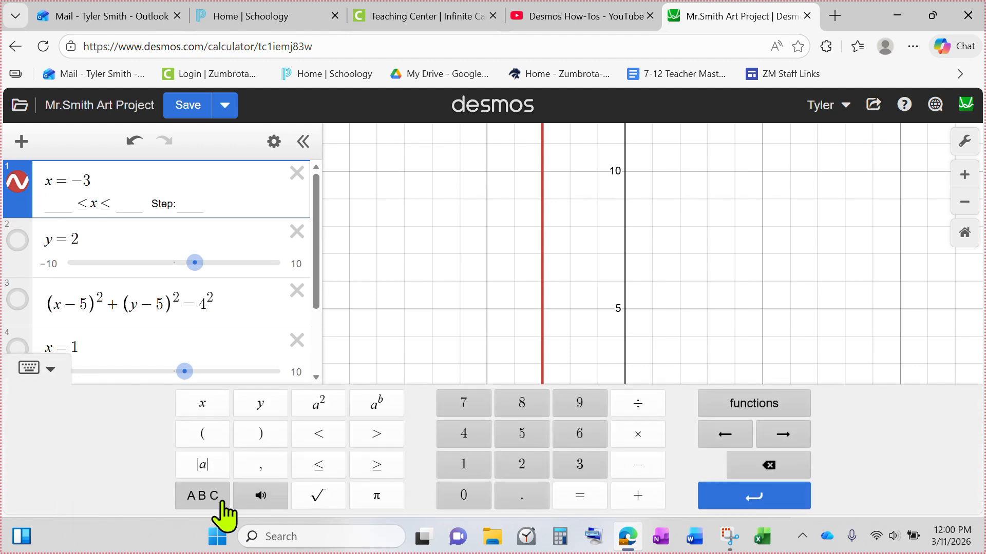
pyautogui.click(177, 496)
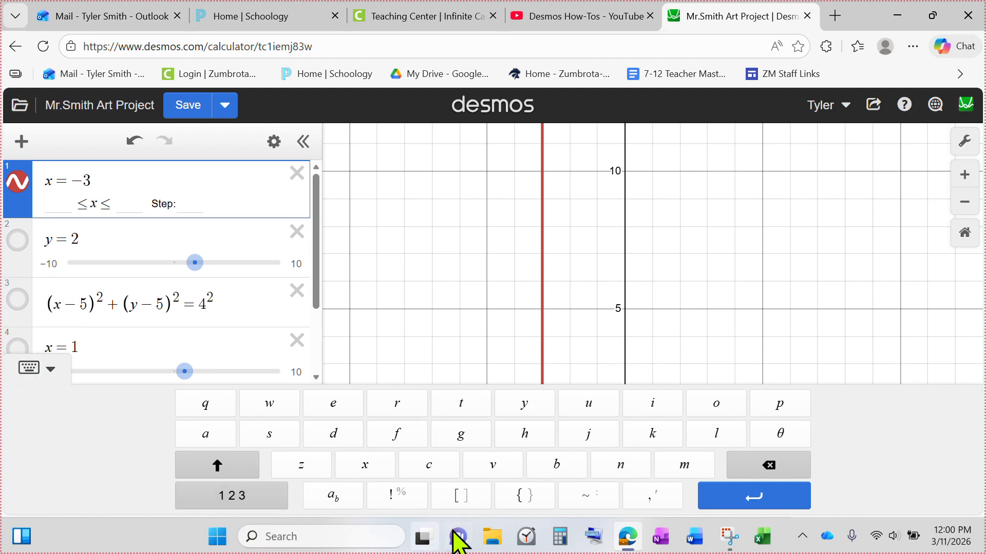
pyautogui.click(522, 497)
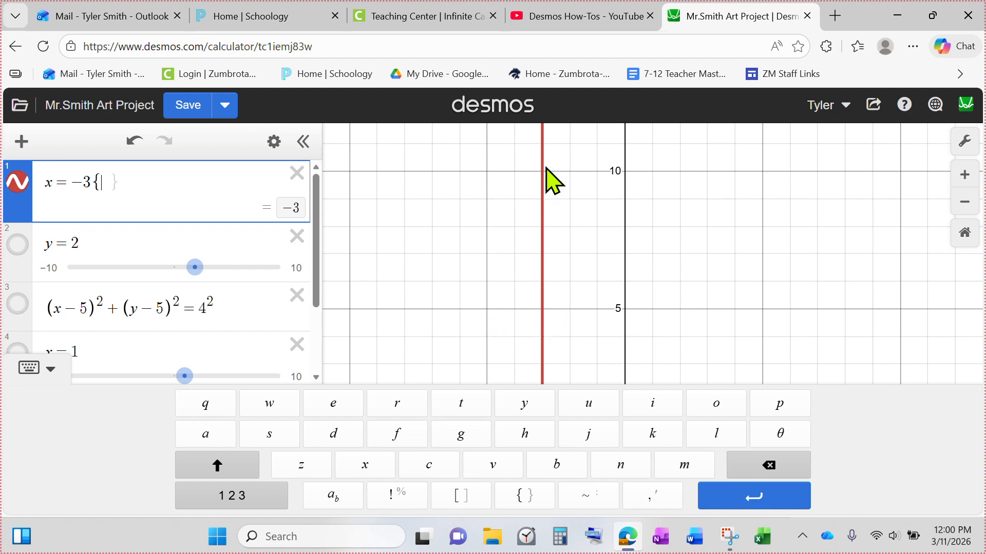
pyautogui.click(264, 500)
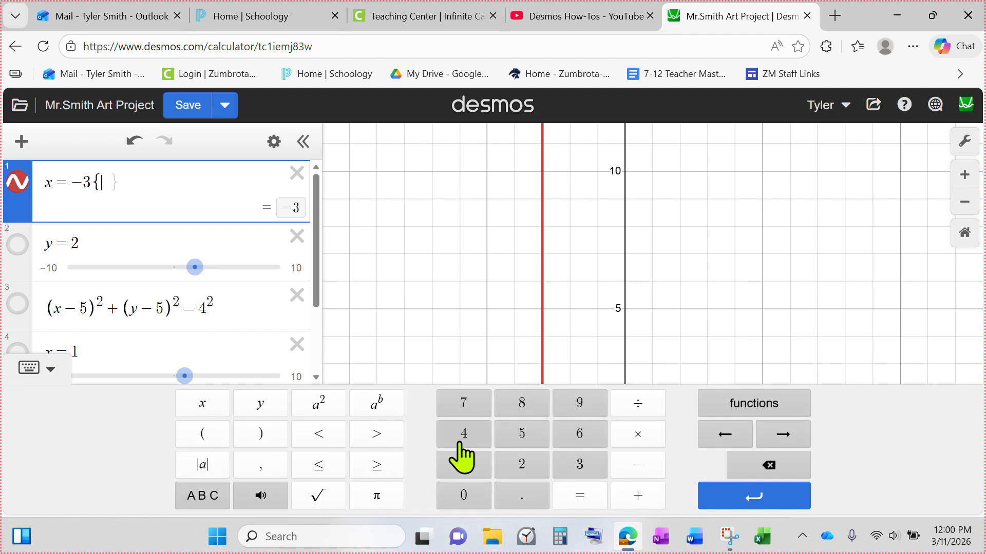
pyautogui.click(522, 434)
pyautogui.click(319, 434)
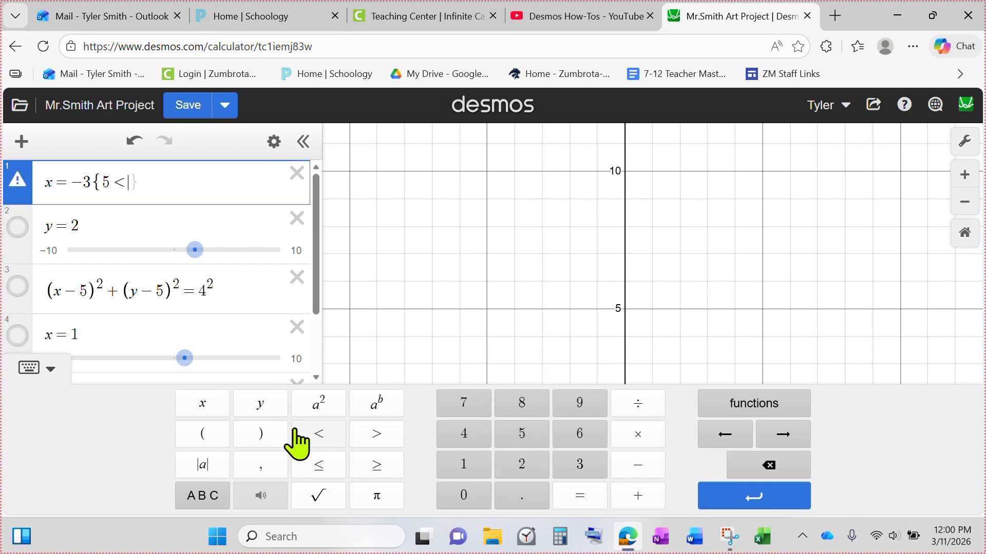
pyautogui.click(261, 403)
pyautogui.click(318, 434)
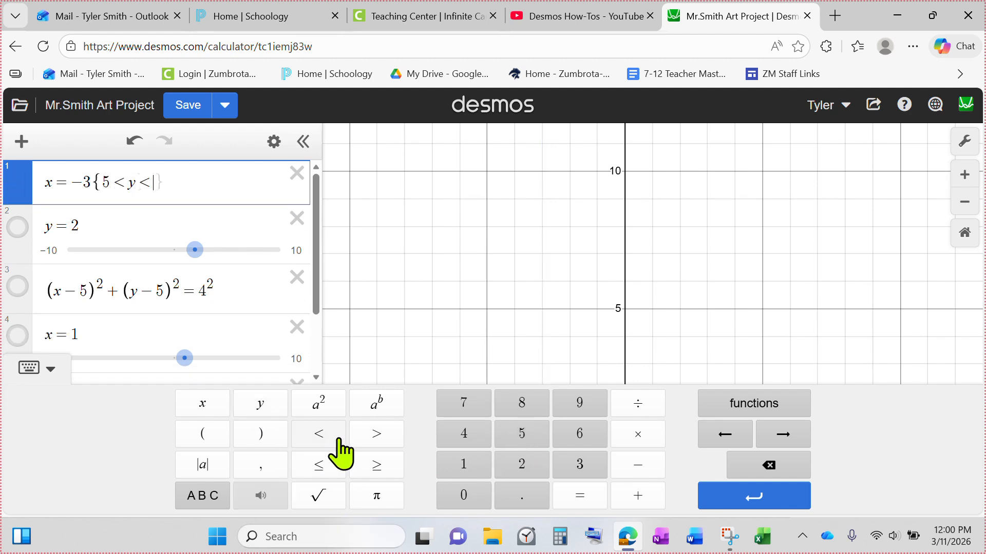
pyautogui.click(463, 464)
pyautogui.click(463, 495)
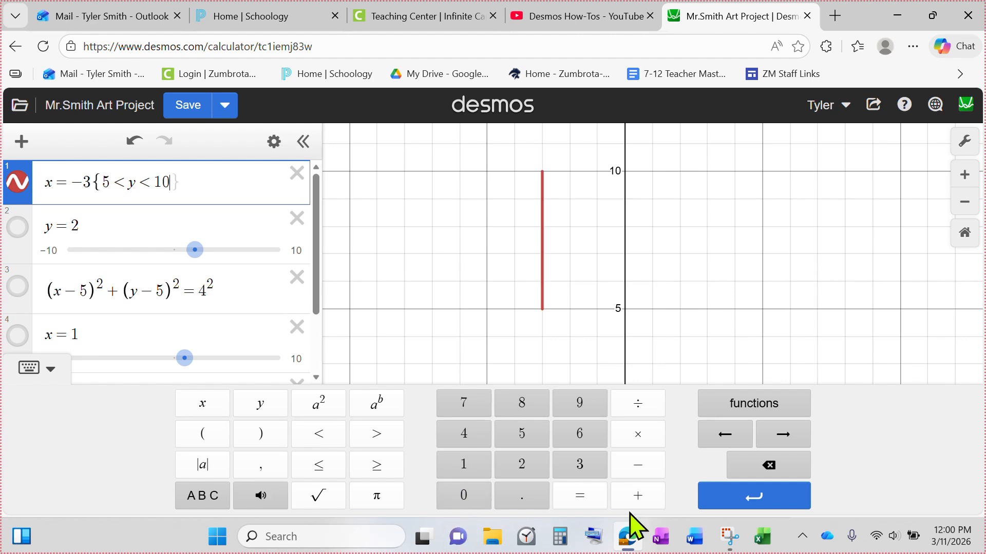
# Change the x = −3 restriction's inequalities to 5 ≤ y ≤ 10
pyautogui.click(770, 467)
pyautogui.click(770, 467)
pyautogui.click(770, 468)
pyautogui.click(770, 467)
pyautogui.click(314, 468)
pyautogui.click(262, 405)
pyautogui.click(318, 467)
pyautogui.click(464, 465)
pyautogui.click(464, 496)
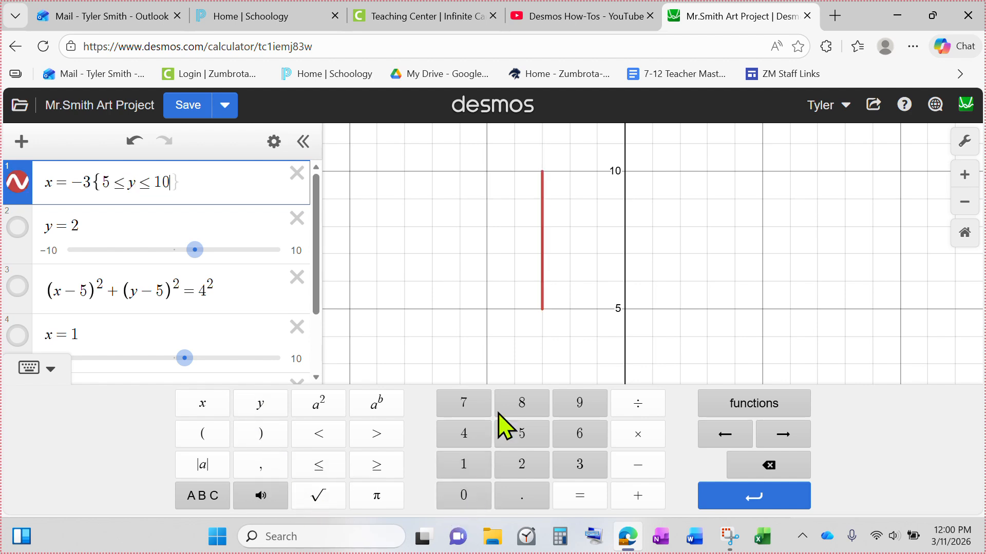
# Try reversing the x = −3 restriction's inequalities to 5 ≥ y ≥ 10
pyautogui.moveTo(545, 311)
pyautogui.mouseDown()
pyautogui.moveTo(539, 320)
pyautogui.moveTo(564, 191)
pyautogui.moveTo(556, 177)
pyautogui.mouseUp()
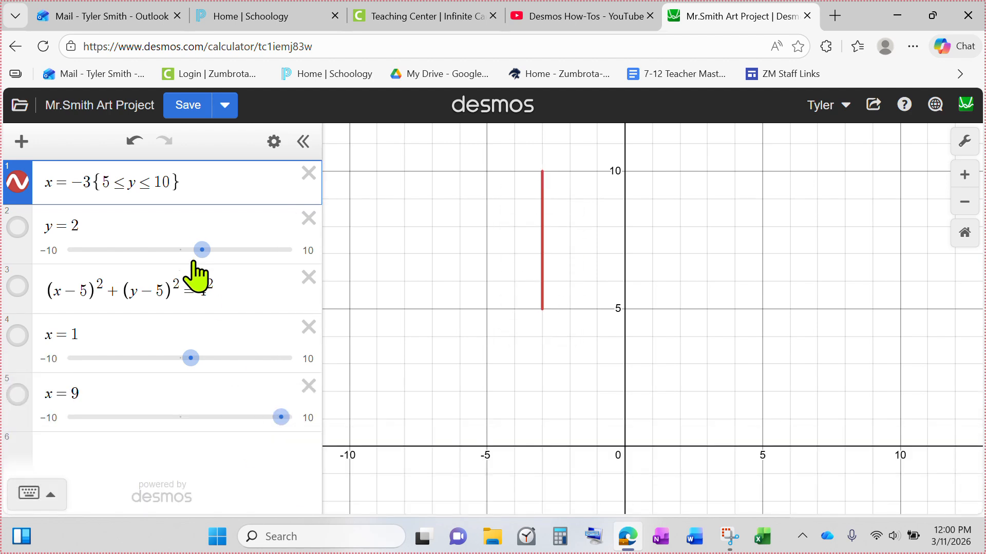
pyautogui.moveTo(143, 179)
pyautogui.mouseDown()
pyautogui.moveTo(100, 184)
pyautogui.moveTo(169, 182)
pyautogui.mouseUp()
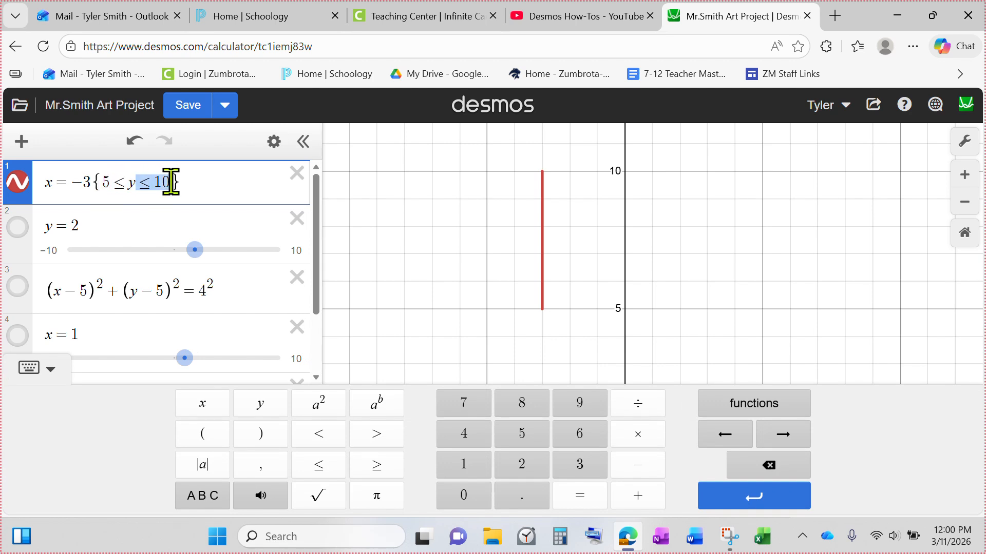
pyautogui.moveTo(552, 190)
pyautogui.mouseDown()
pyautogui.moveTo(542, 278)
pyautogui.moveTo(542, 173)
pyautogui.mouseUp()
pyautogui.click(126, 183)
pyautogui.press('BackSpace')
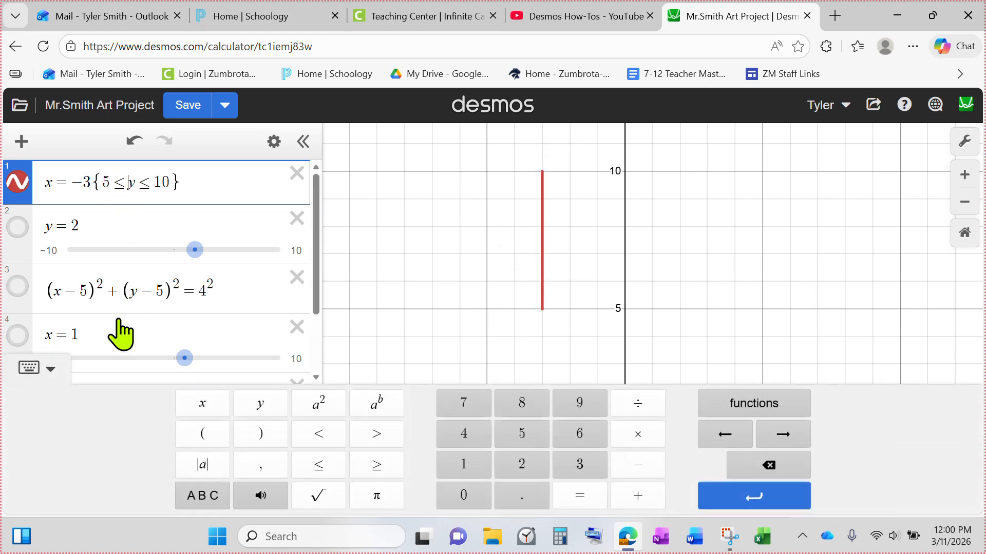
pyautogui.press('BackSpace')
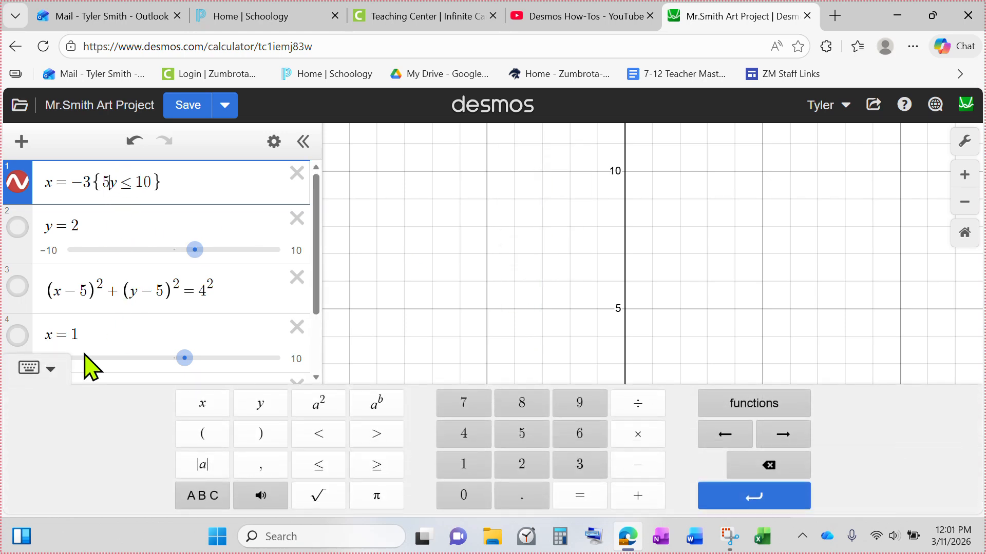
pyautogui.click(377, 465)
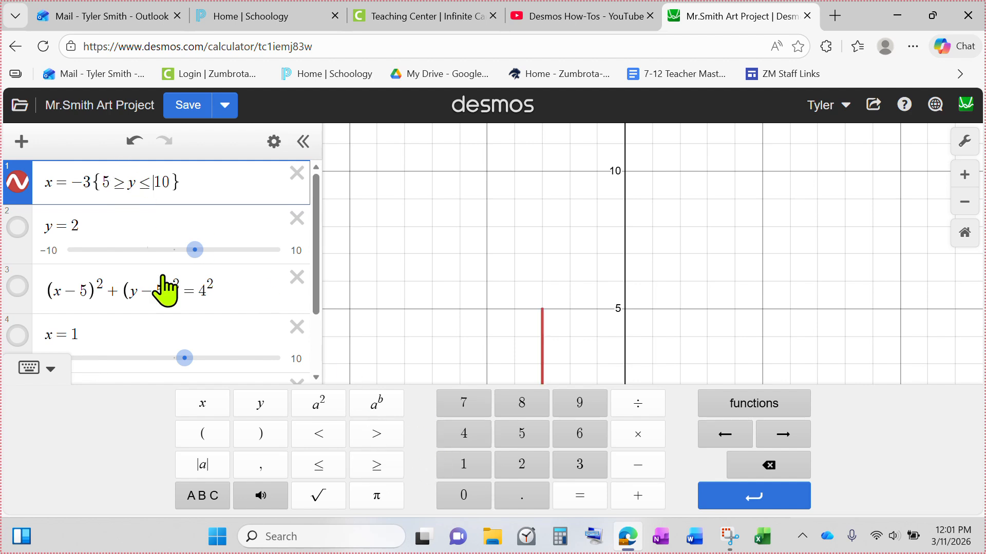
pyautogui.press('BackSpace')
pyautogui.click(379, 463)
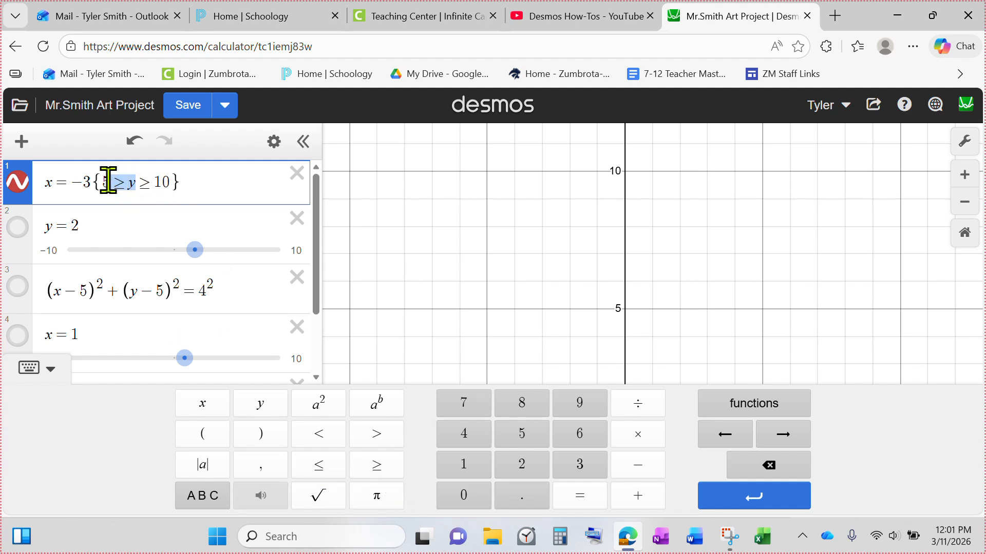
# Restore the x = −3 restriction to 5 ≤ y ≤ 10
pyautogui.moveTo(104, 182); pyautogui.dragTo(175, 183)
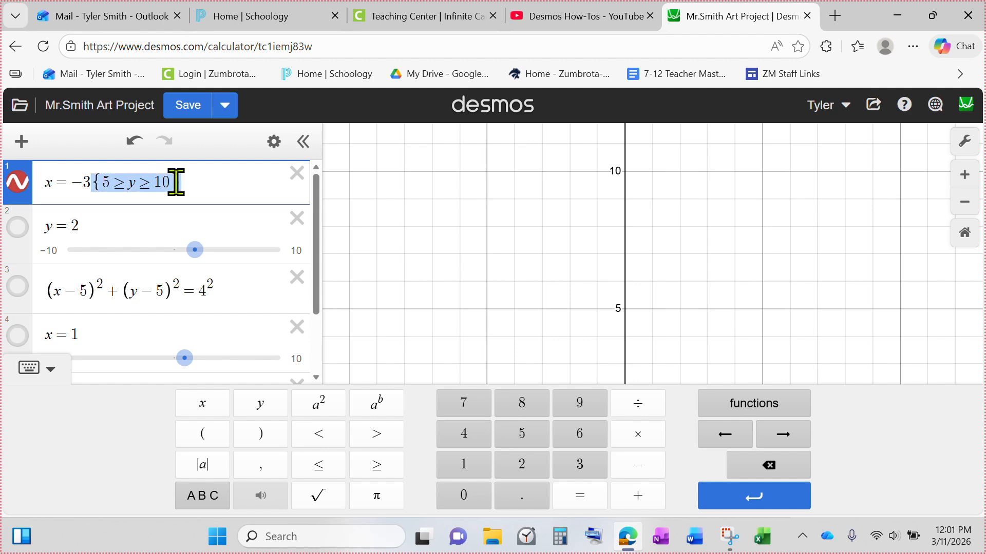
pyautogui.click(965, 236)
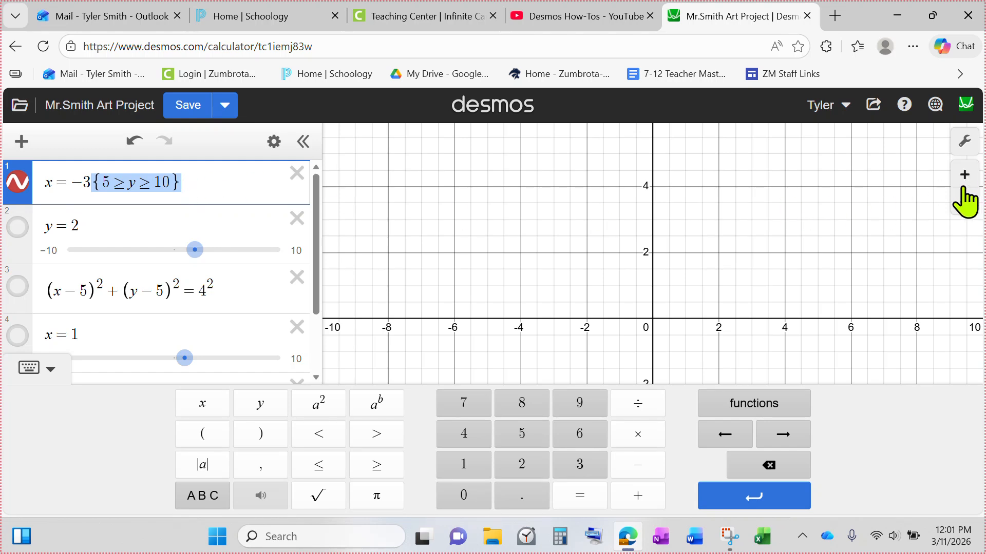
pyautogui.click(695, 242)
pyautogui.click(121, 181)
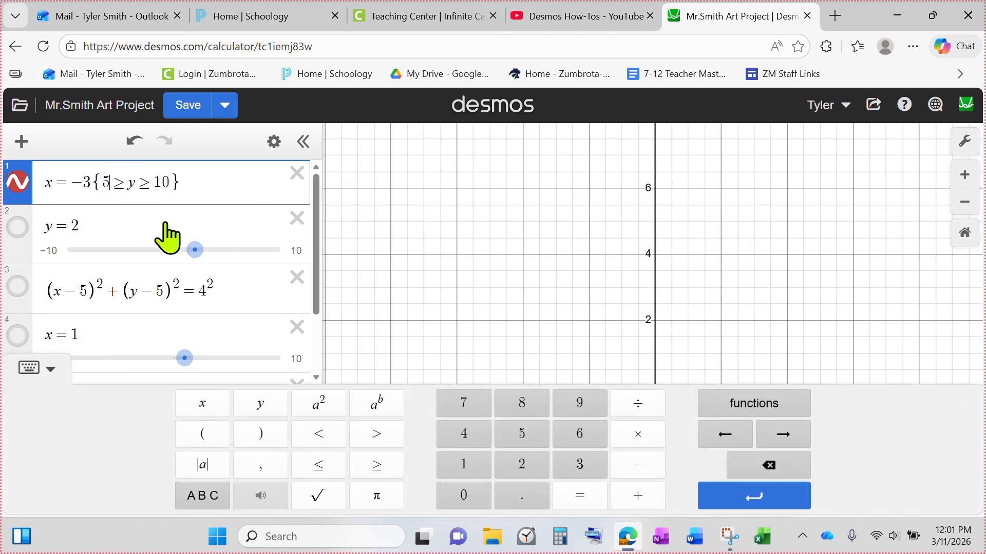
pyautogui.press('BackSpace')
pyautogui.click(329, 464)
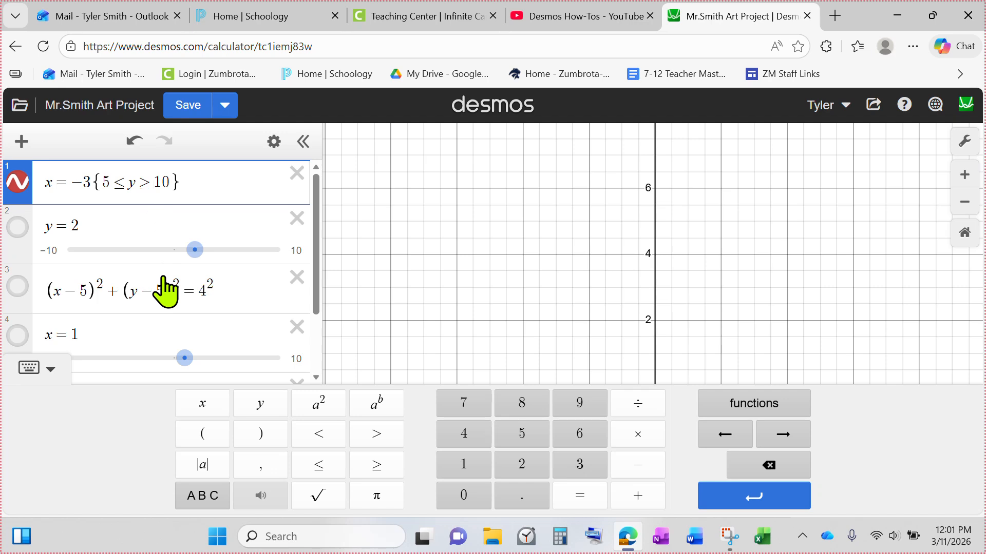
pyautogui.press('BackSpace')
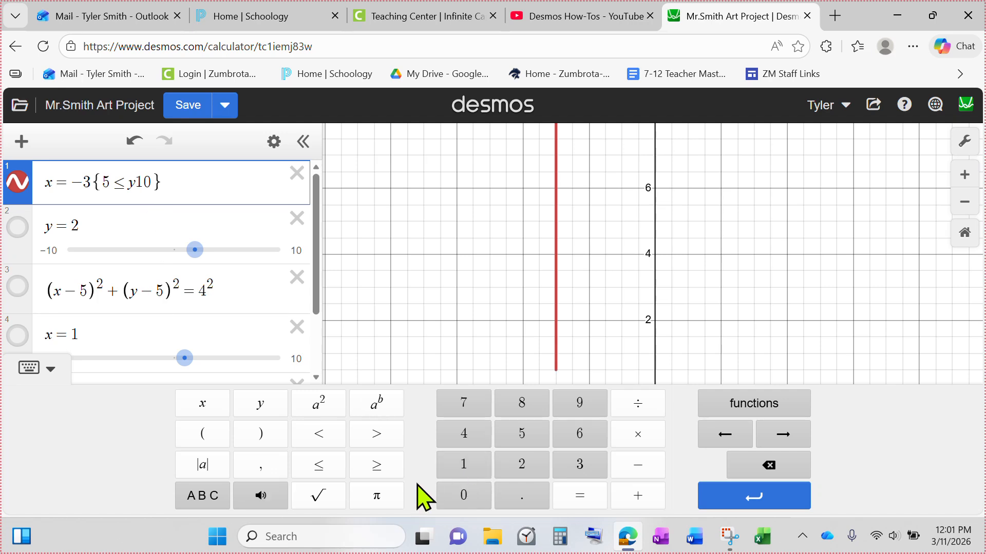
pyautogui.click(328, 465)
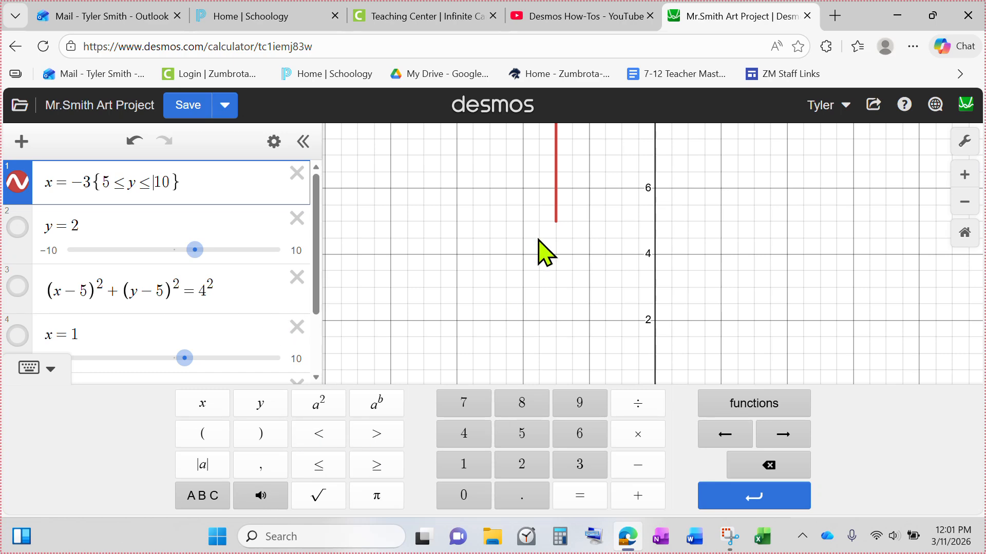
# Turn on the display of the line y = 2 on the graph
pyautogui.moveTo(641, 191); pyautogui.dragTo(597, 309)
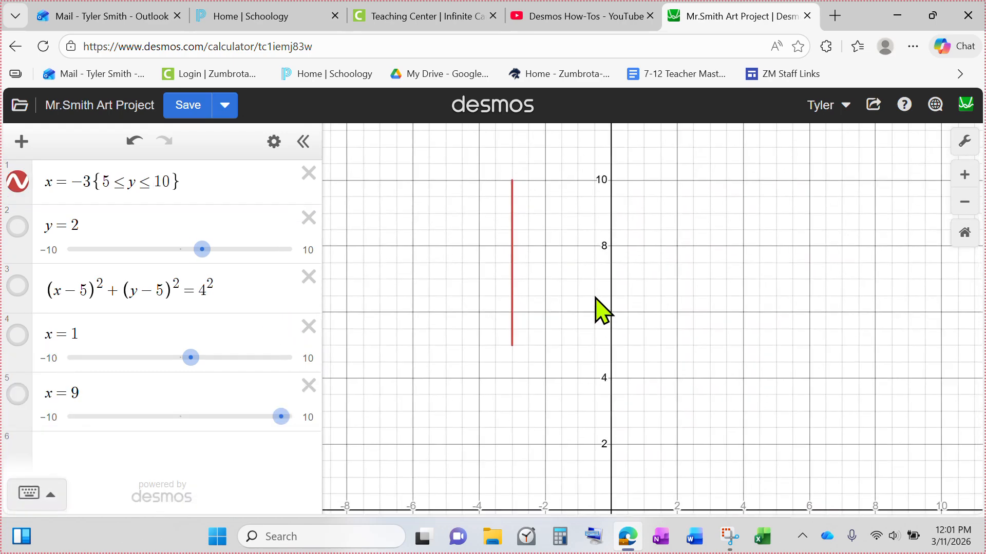
pyautogui.scroll(1, 581, 280)
pyautogui.moveTo(505, 360); pyautogui.dragTo(510, 150)
pyautogui.click(19, 226)
pyautogui.moveTo(788, 400); pyautogui.dragTo(745, 223)
pyautogui.moveTo(421, 262)
pyautogui.mouseDown()
pyautogui.moveTo(713, 264)
pyautogui.moveTo(585, 211)
pyautogui.mouseUp()
pyautogui.moveTo(370, 264)
pyautogui.mouseDown()
pyautogui.moveTo(842, 285)
pyautogui.moveTo(481, 284)
pyautogui.moveTo(769, 293)
pyautogui.moveTo(516, 297)
pyautogui.moveTo(431, 286)
pyautogui.moveTo(757, 292)
pyautogui.moveTo(745, 292)
pyautogui.mouseUp()
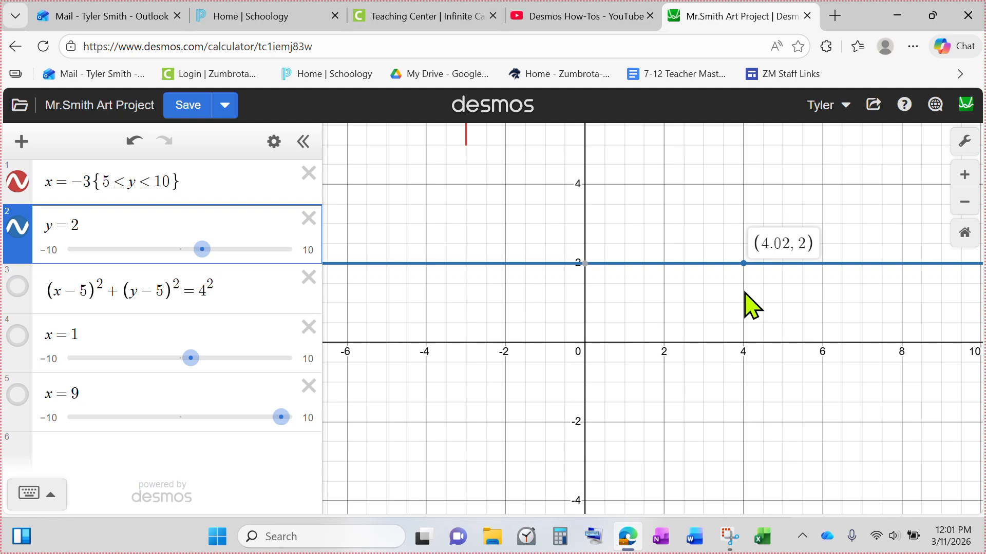
# Restrict the line y = 2 to −3 ≤ x ≤ 4 with a curly-brace condition
pyautogui.click(123, 227)
pyautogui.click(208, 505)
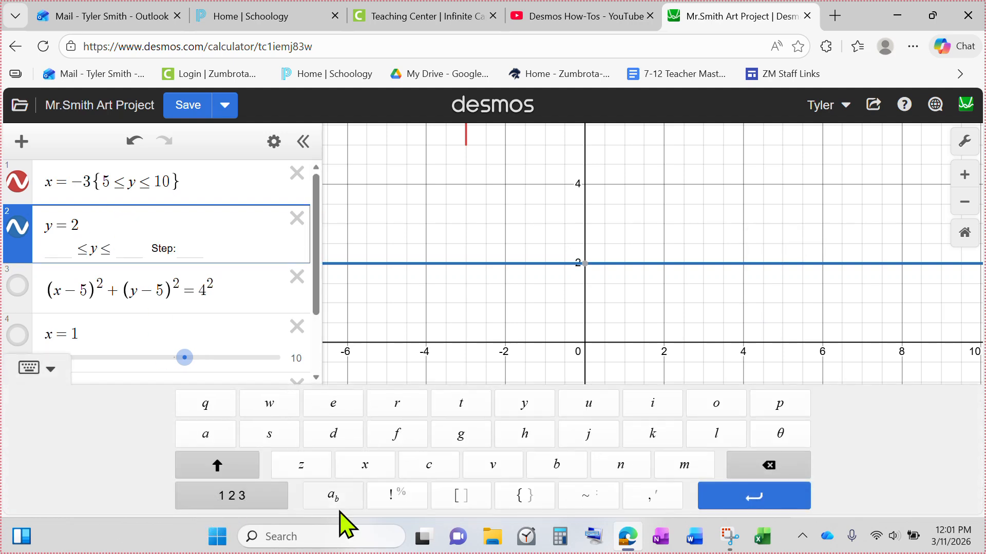
pyautogui.click(514, 501)
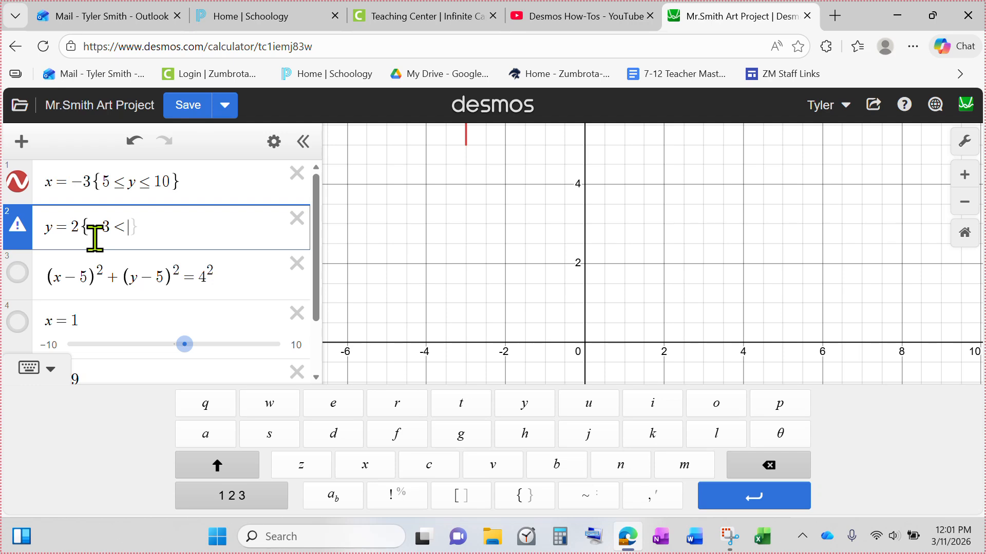
pyautogui.click(256, 502)
pyautogui.write('-3')
pyautogui.click(318, 464)
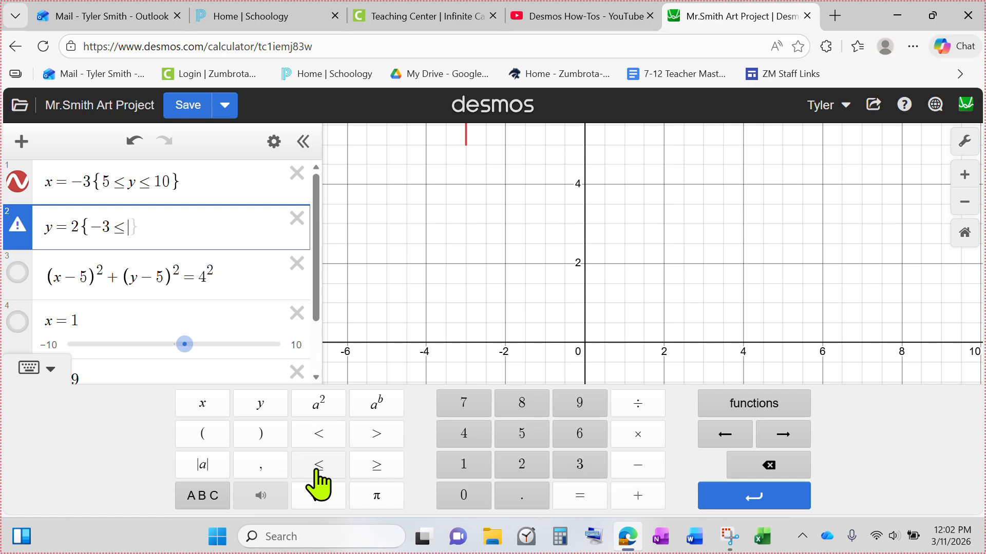
pyautogui.write('x')
pyautogui.click(316, 465)
pyautogui.write('4')
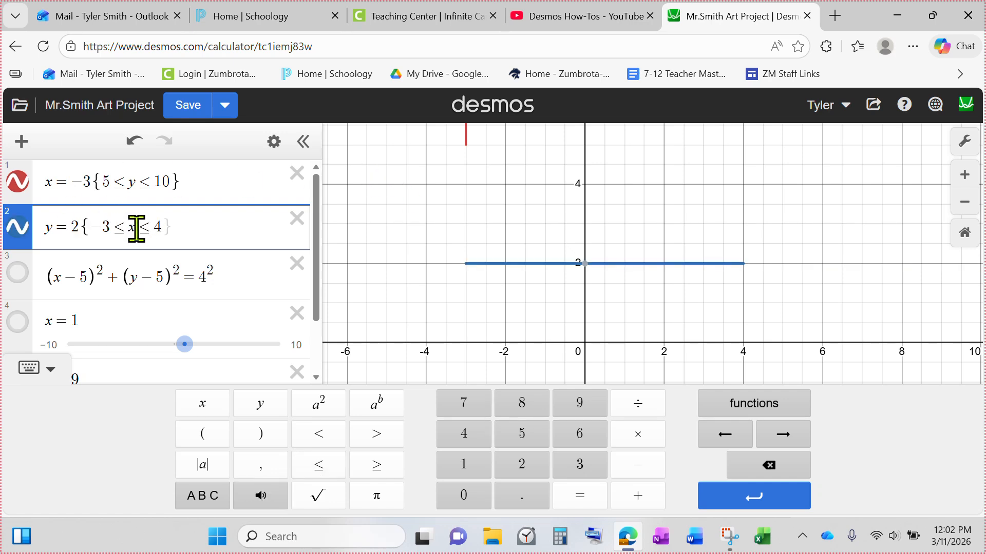
# Remove the x ≤ 4 upper bound from the y = 2 restriction, leaving −3 ≤ x, and inspect the resulting ray
pyautogui.click(476, 281)
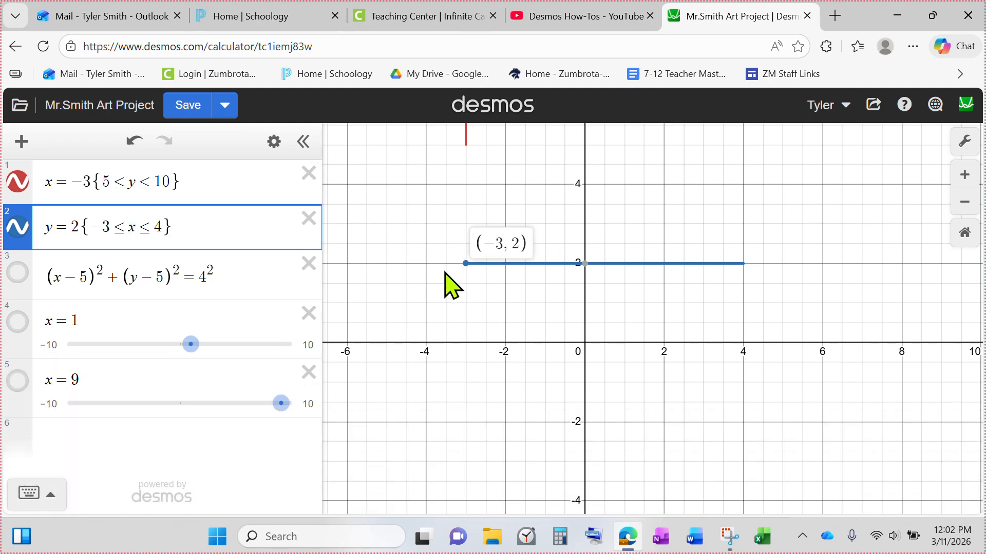
pyautogui.moveTo(456, 273)
pyautogui.mouseDown()
pyautogui.moveTo(762, 272)
pyautogui.moveTo(457, 290)
pyautogui.moveTo(667, 296)
pyautogui.mouseUp()
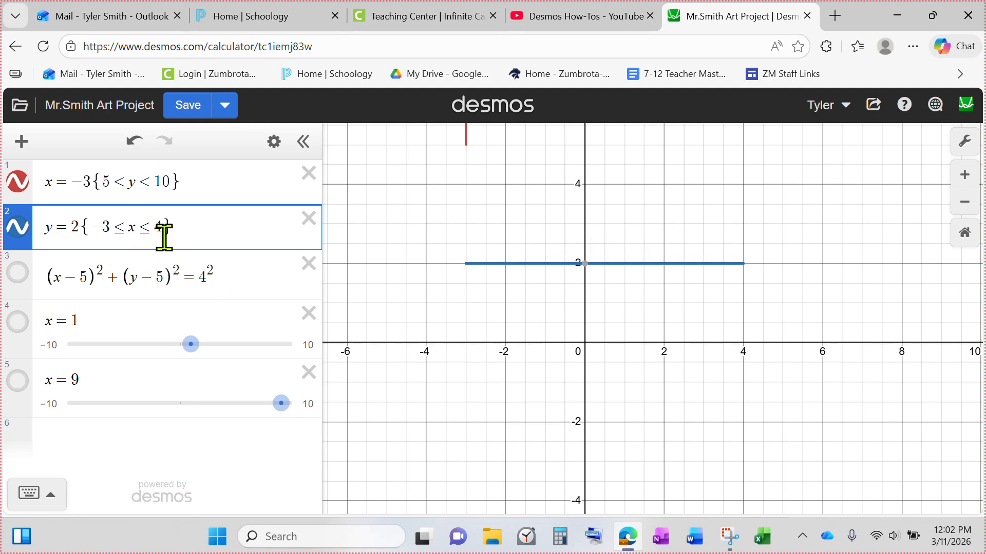
pyautogui.click(165, 232)
pyautogui.press('BackSpace')
pyautogui.press('BackSpace')
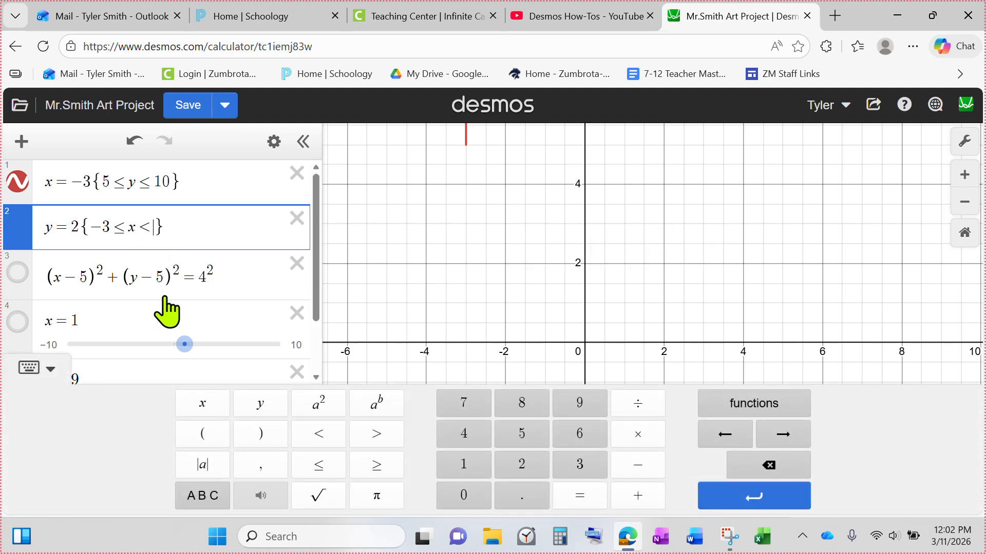
pyautogui.press('BackSpace')
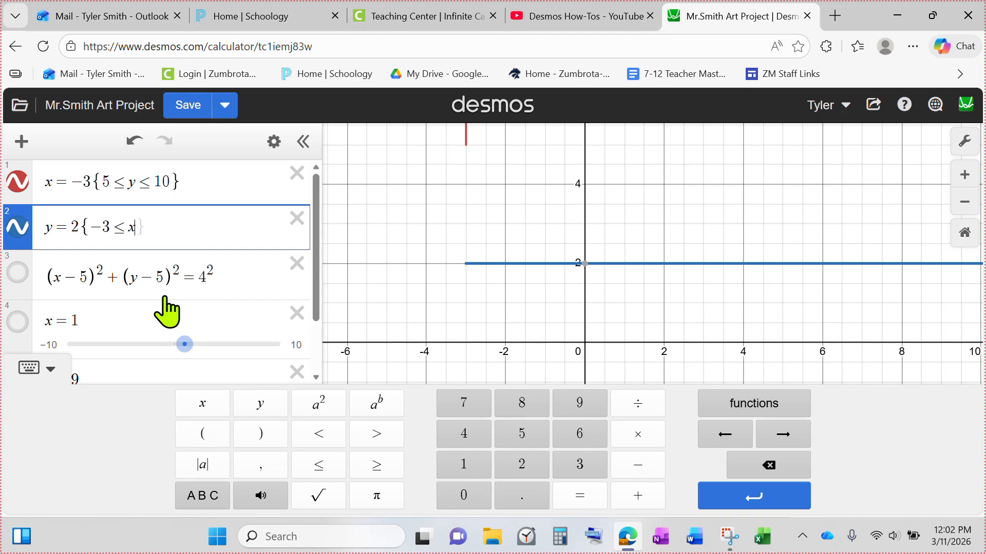
pyautogui.scroll(-5, 580, 263)
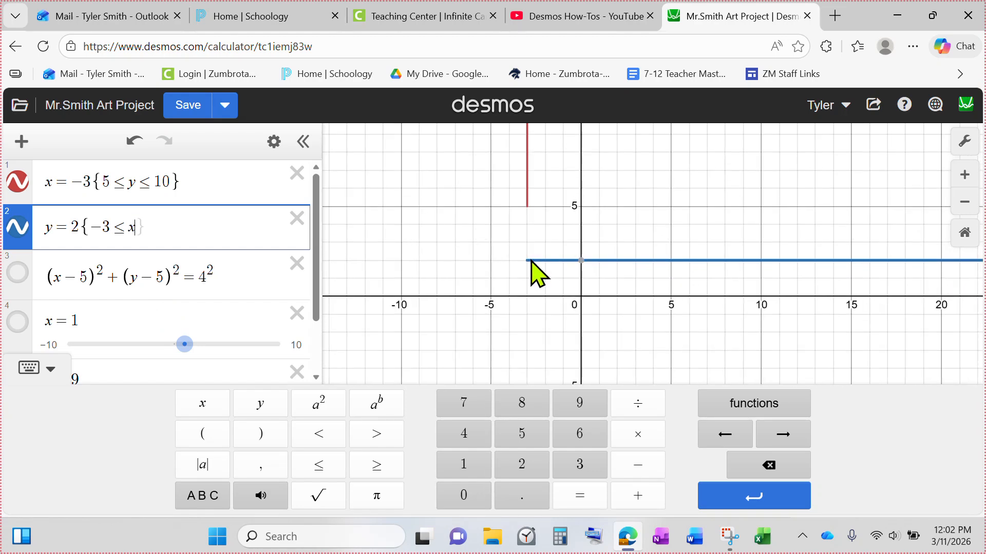
pyautogui.click(527, 260)
pyautogui.moveTo(526, 263); pyautogui.dragTo(962, 272)
pyautogui.moveTo(873, 332)
pyautogui.mouseDown()
pyautogui.moveTo(399, 332)
pyautogui.moveTo(621, 325)
pyautogui.moveTo(325, 258)
pyautogui.mouseUp()
# Complete the y = 2 restriction as −3 ≤ x ≤ 5
pyautogui.click(134, 226)
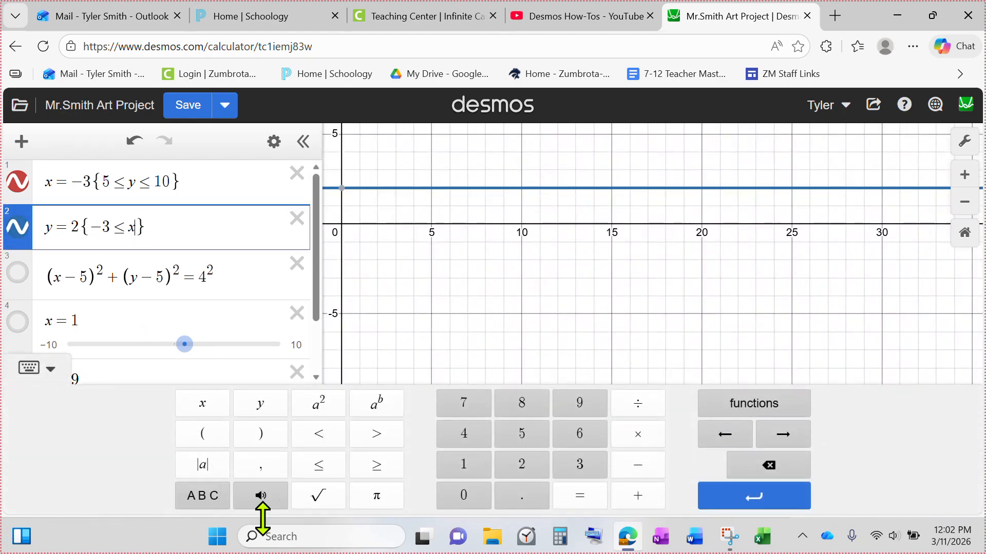
pyautogui.click(318, 465)
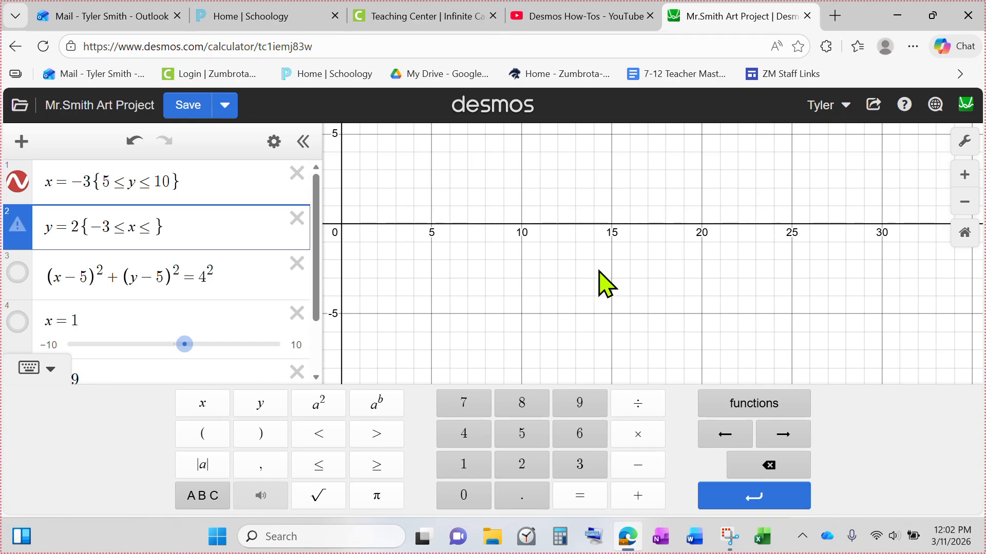
pyautogui.moveTo(564, 272); pyautogui.dragTo(664, 379)
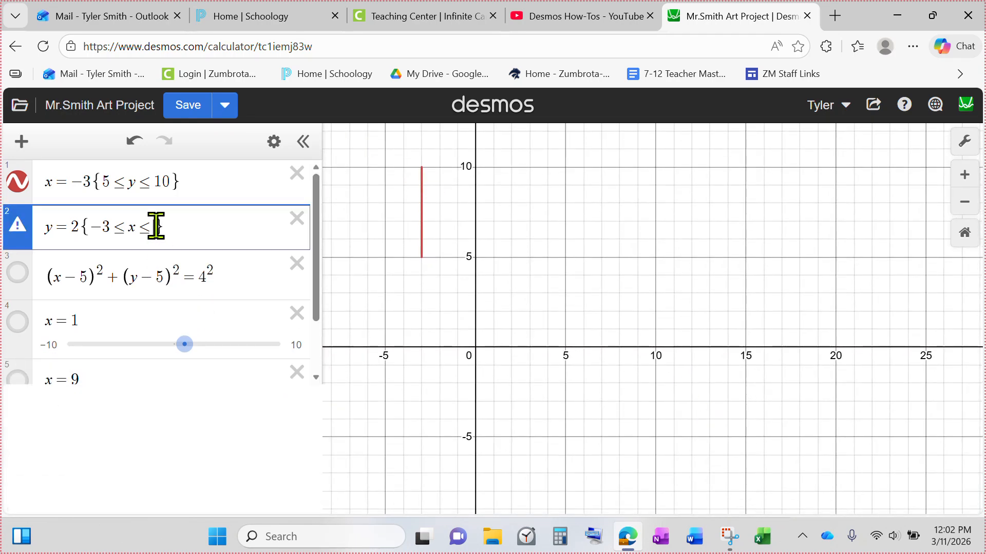
pyautogui.click(155, 226)
pyautogui.click(522, 434)
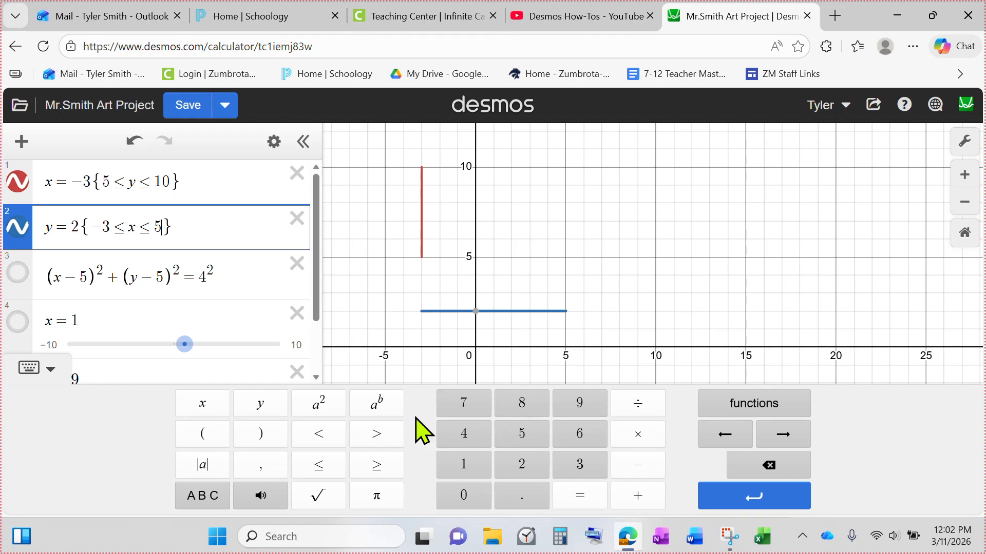
# Hide the lines x = −3 and y = 2 and show the circle (x−5)² + (y−5)² = 4²
pyautogui.click(673, 352)
pyautogui.click(12, 227)
pyautogui.click(12, 181)
pyautogui.click(12, 273)
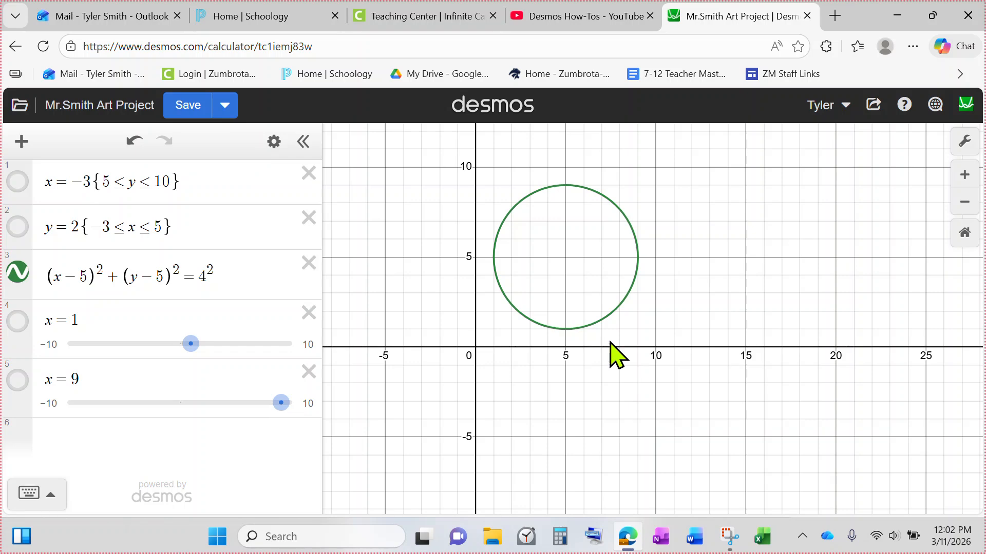
# Zoom in and inspect the circle's leftmost, rightmost, top and bottom points
pyautogui.scroll(2, 580, 269)
pyautogui.scroll(3, 579, 261)
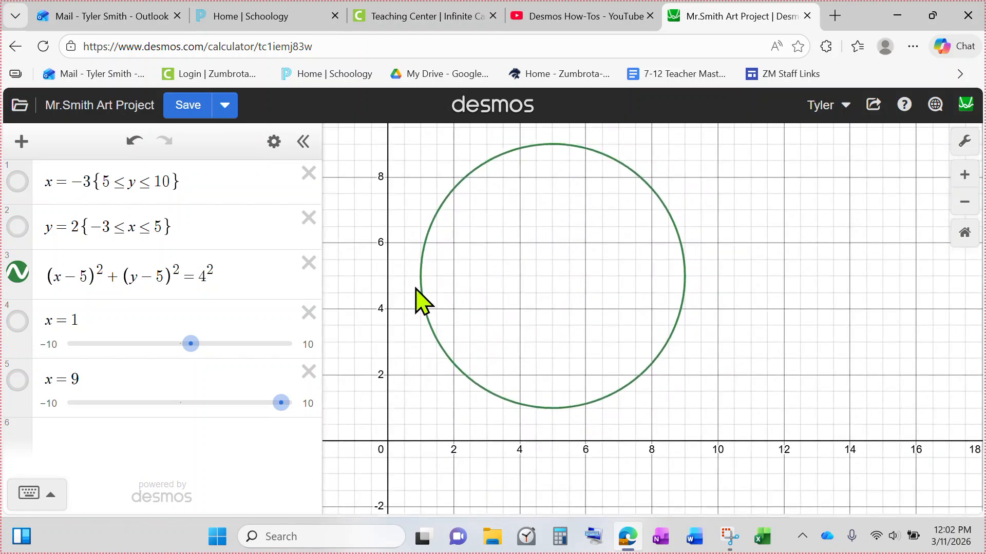
pyautogui.click(420, 276)
pyautogui.moveTo(419, 271)
pyautogui.mouseDown()
pyautogui.moveTo(534, 411)
pyautogui.moveTo(688, 319)
pyautogui.moveTo(696, 282)
pyautogui.mouseUp()
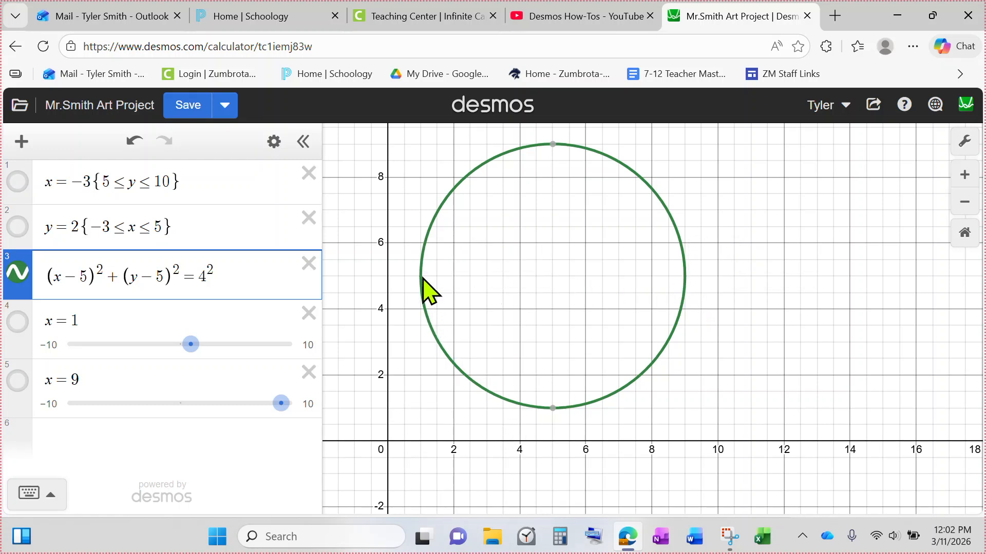
pyautogui.moveTo(555, 409)
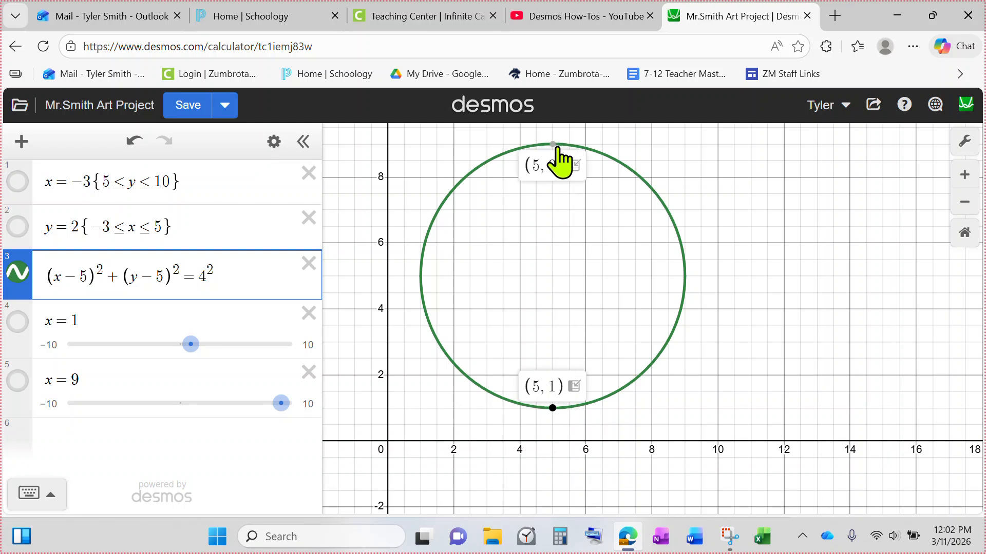
pyautogui.click(553, 410)
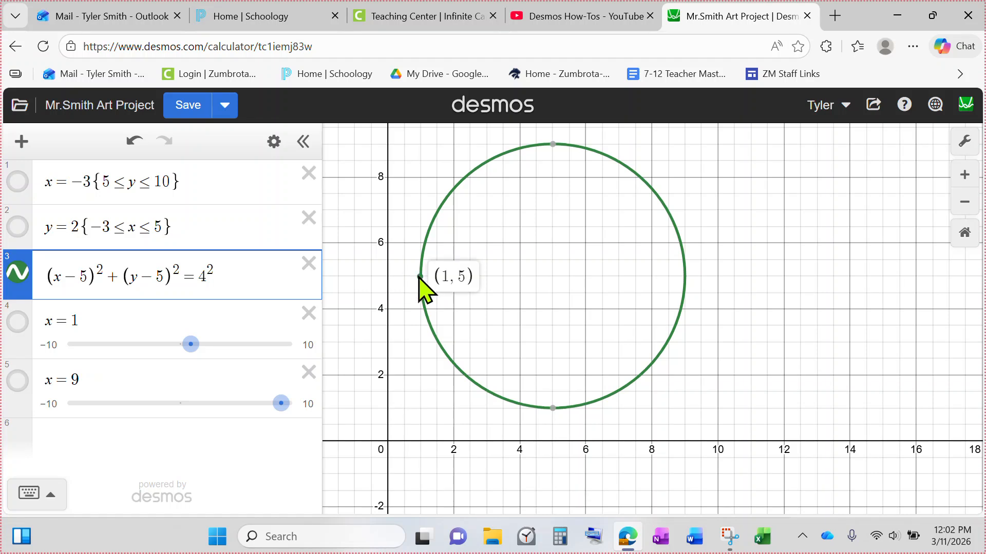
pyautogui.moveTo(686, 277)
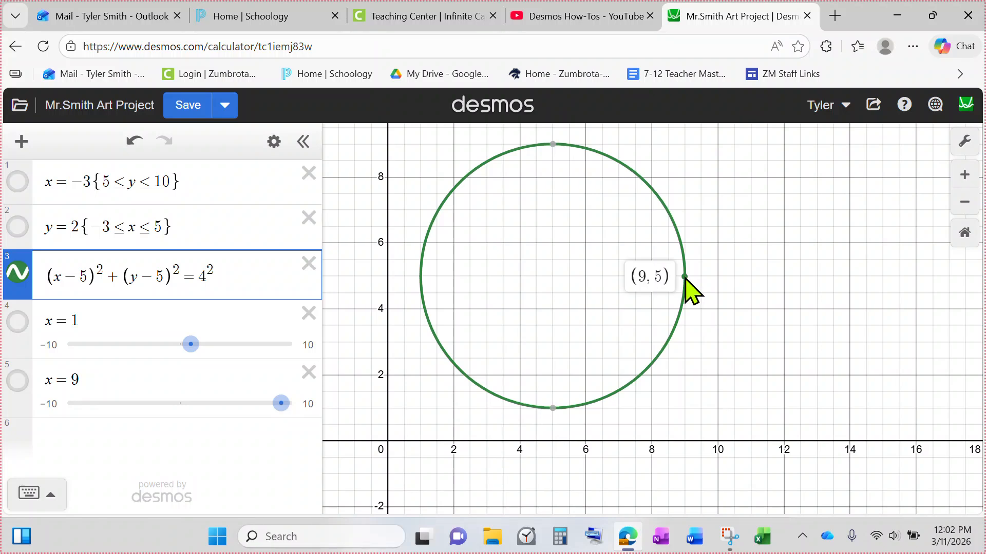
pyautogui.moveTo(548, 413)
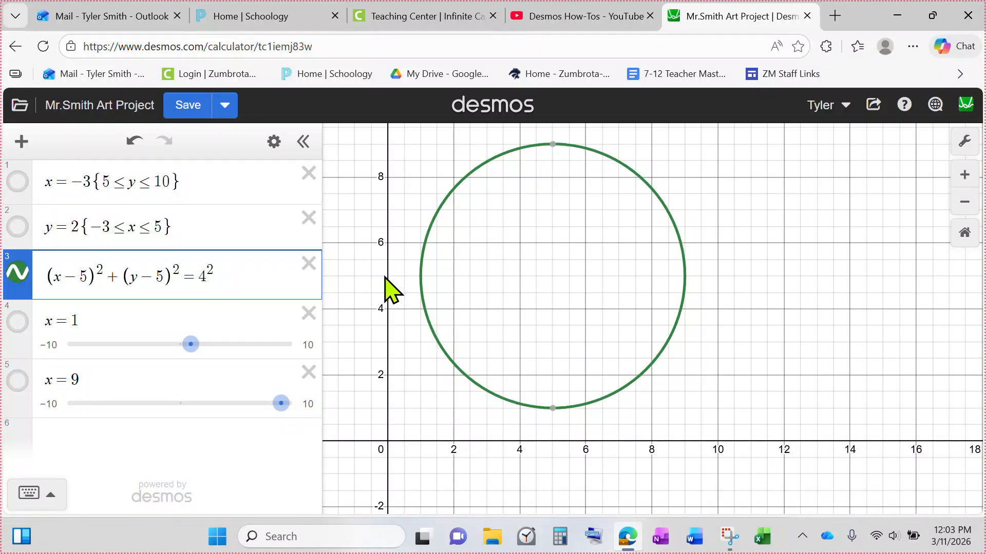
# Restrict the circle to 1 ≤ y ≤ 5 with a curly-brace condition to keep its lower half
pyautogui.click(230, 277)
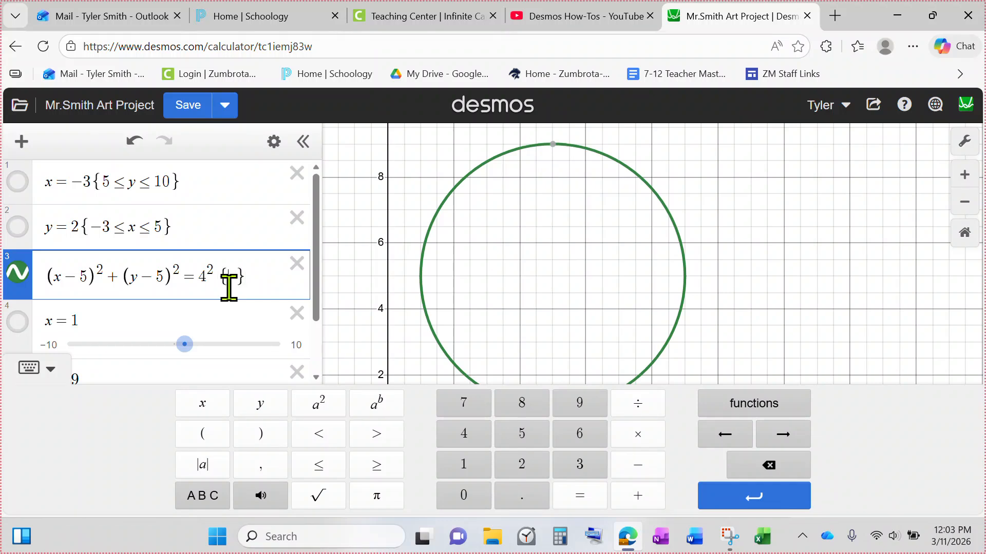
pyautogui.click(476, 470)
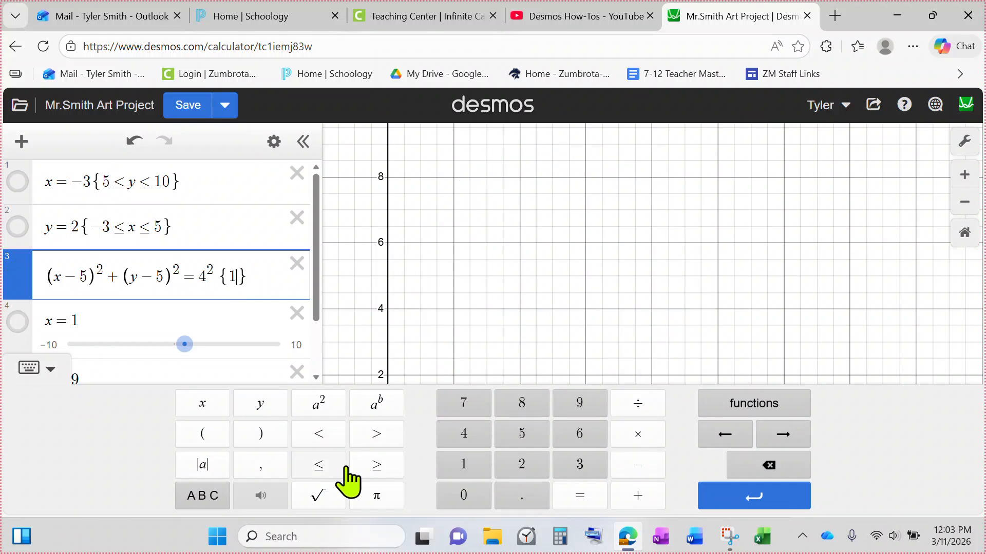
pyautogui.click(318, 465)
pyautogui.click(260, 404)
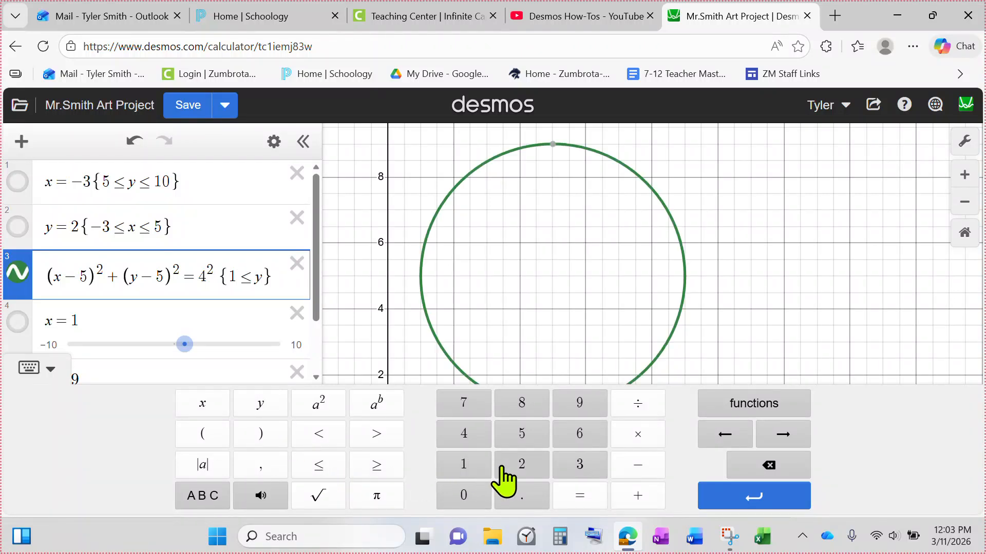
pyautogui.click(318, 465)
pyautogui.click(521, 435)
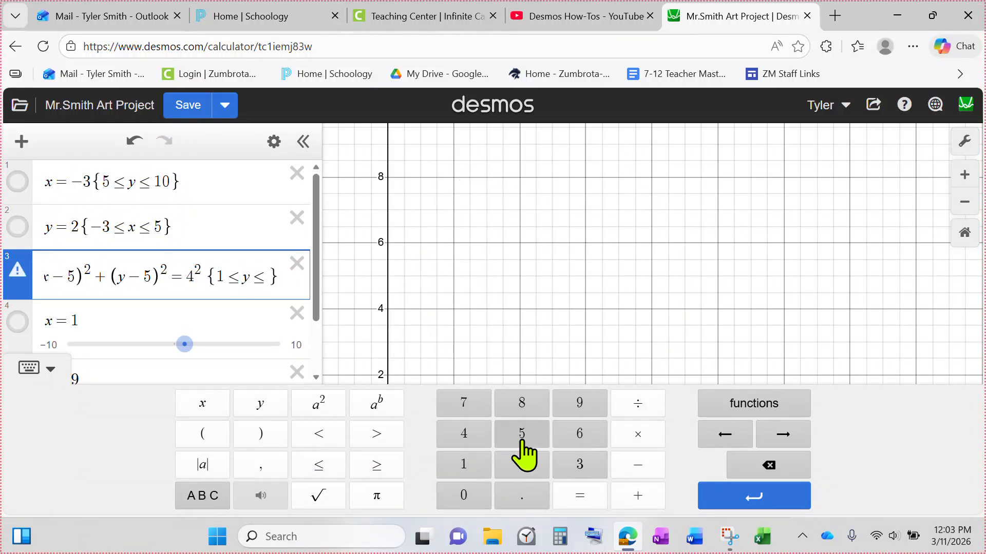
pyautogui.click(546, 359)
pyautogui.moveTo(536, 375); pyautogui.dragTo(546, 375)
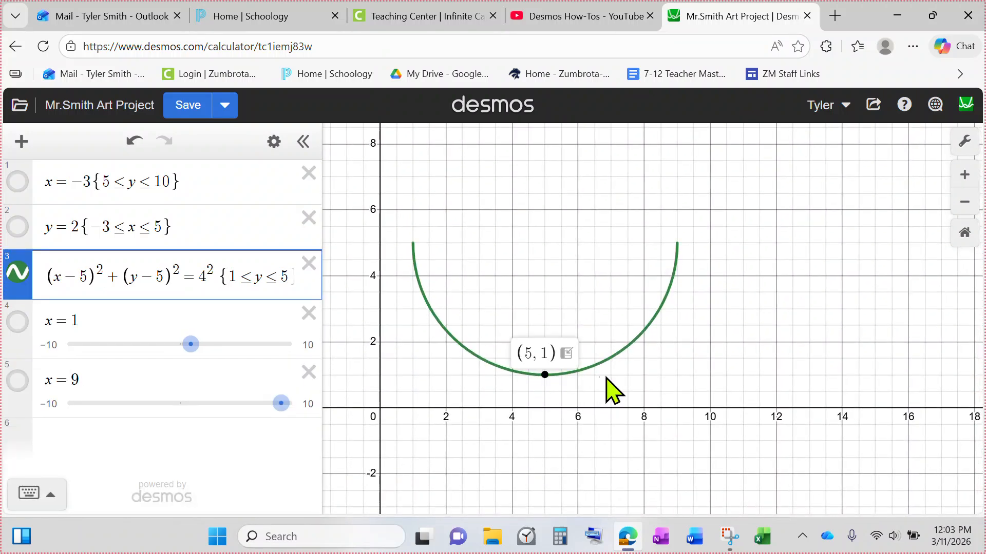
# Delete the y restriction from the circle's equation
pyautogui.moveTo(682, 241)
pyautogui.click(218, 277)
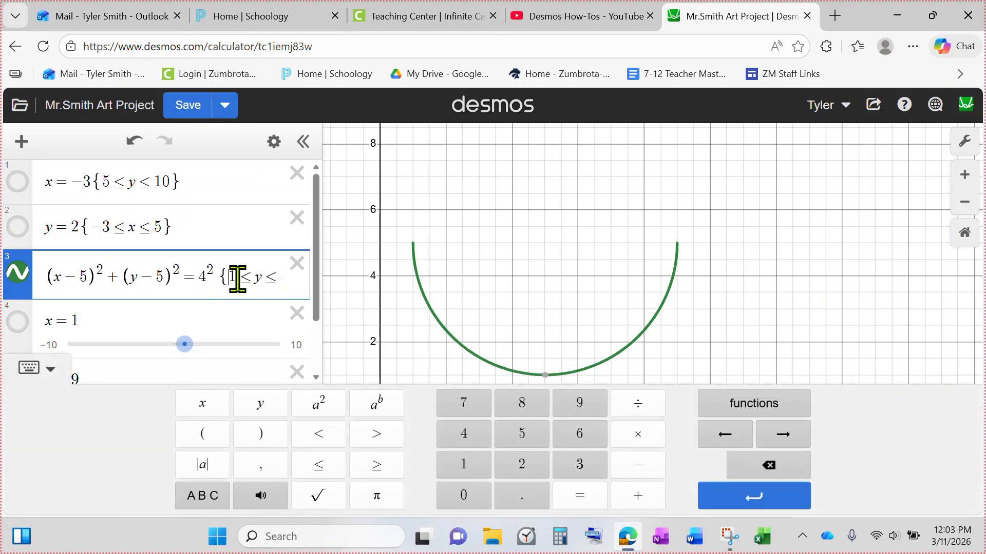
pyautogui.press('Right')
pyautogui.press('Right')
pyautogui.press('Right')
pyautogui.press('Right')
pyautogui.press('Right')
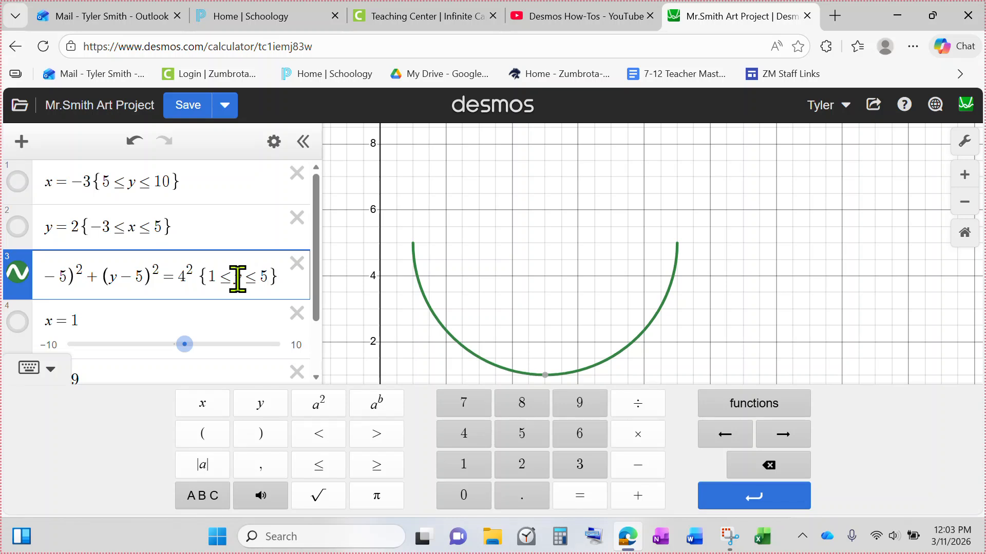
pyautogui.press('BackSpace')
pyautogui.press('BackSpace')
pyautogui.press('BackSpace')
pyautogui.press('BackSpace')
pyautogui.press('BackSpace')
pyautogui.press('BackSpace')
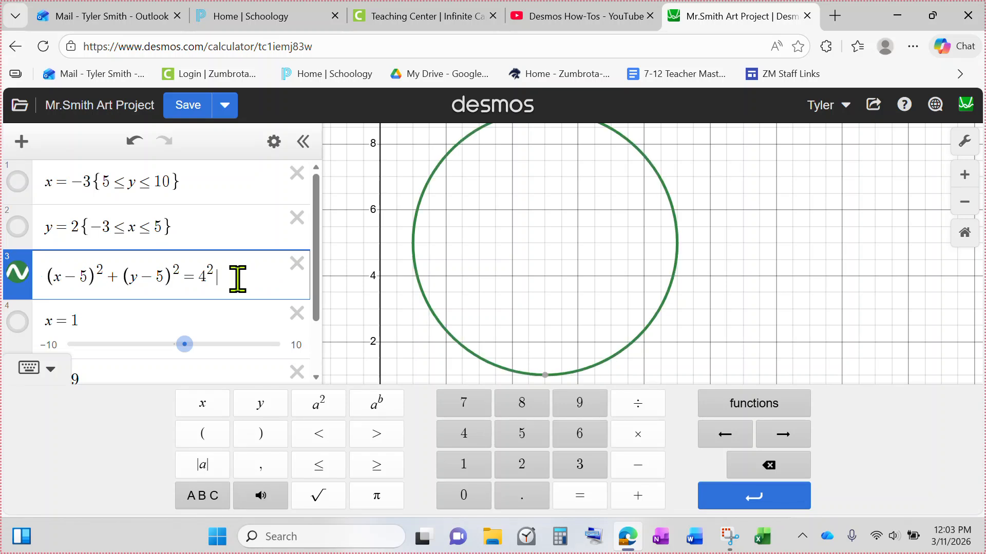
# Add the vertical line x = 5 as a new expression
pyautogui.click(415, 260)
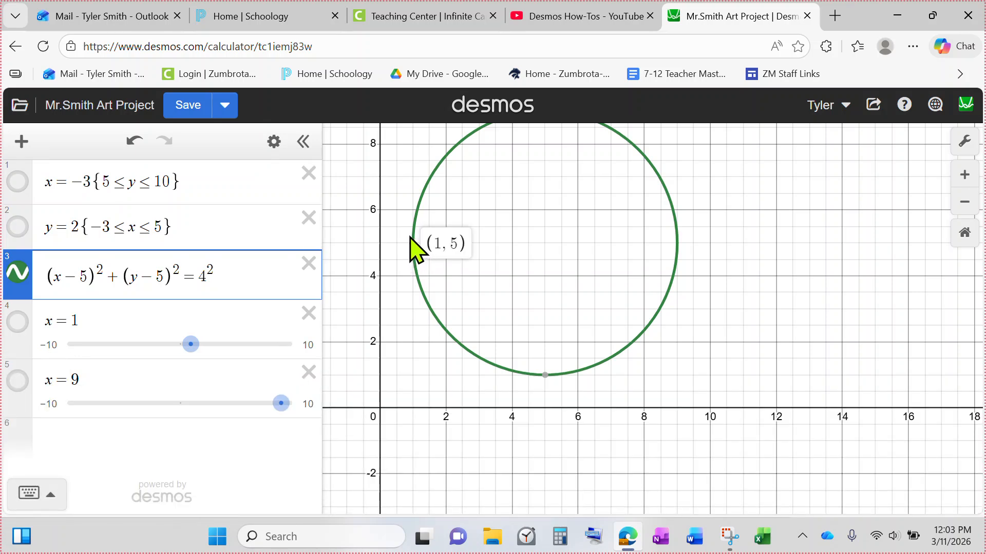
pyautogui.click(544, 377)
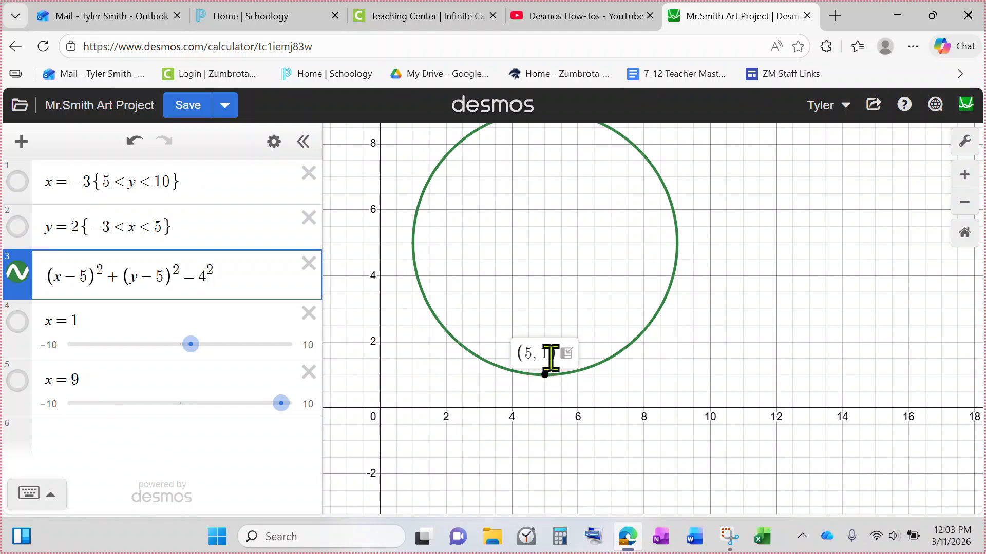
pyautogui.click(111, 453)
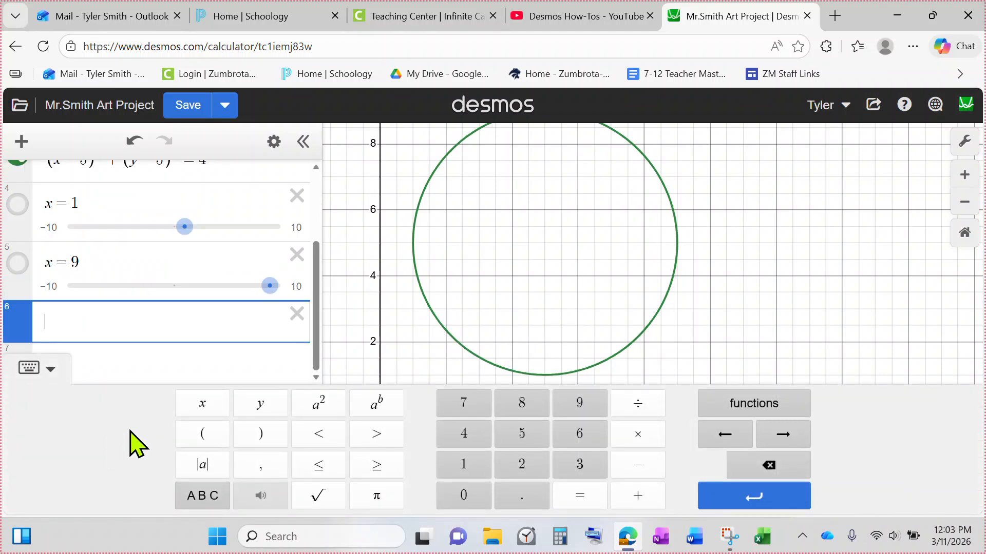
pyautogui.write('x=5')
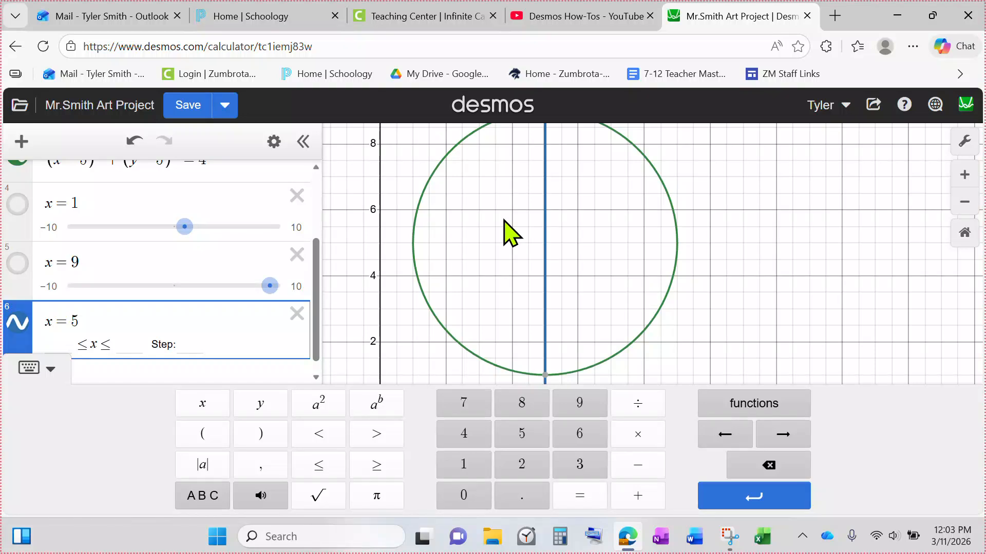
pyautogui.click(403, 242)
pyautogui.click(417, 247)
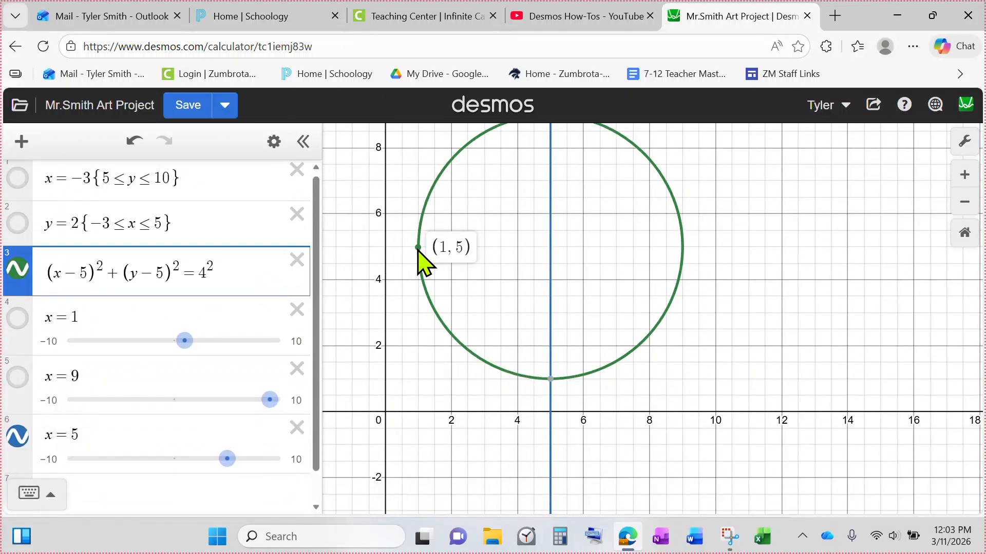
# Restrict the circle to 1 < x < 5 with a curly-brace condition to keep its left half
pyautogui.moveTo(550, 245); pyautogui.dragTo(549, 236)
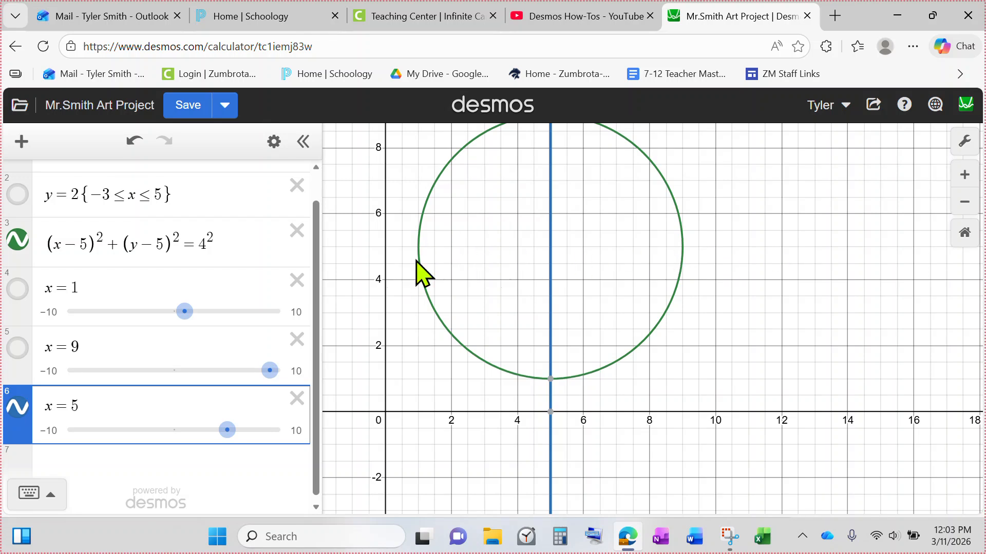
pyautogui.click(244, 251)
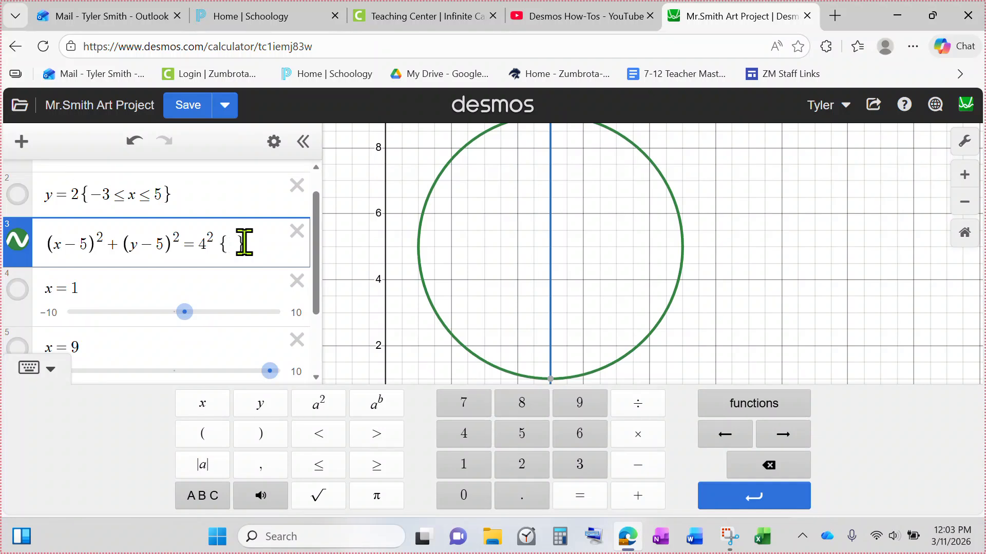
pyautogui.click(418, 249)
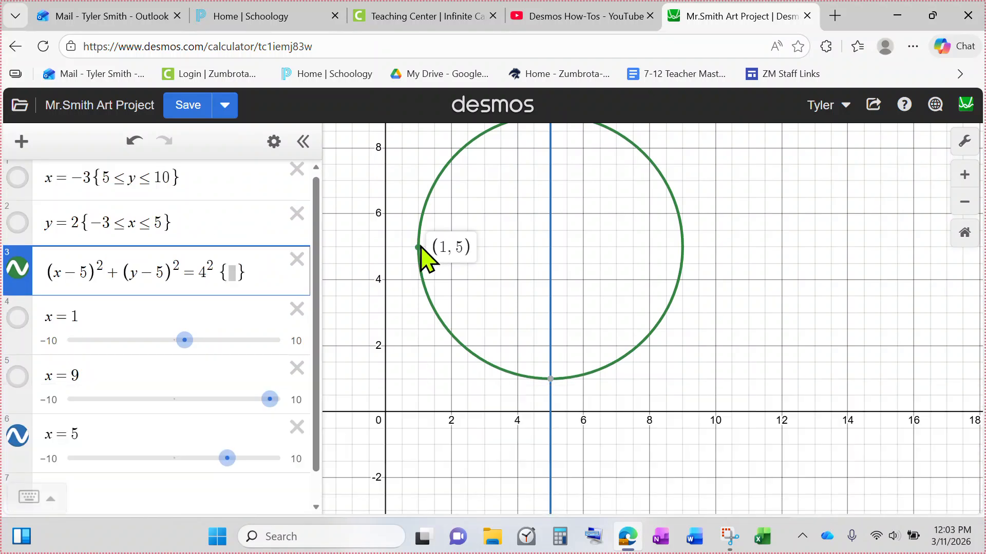
pyautogui.moveTo(549, 248); pyautogui.dragTo(550, 272)
pyautogui.click(230, 243)
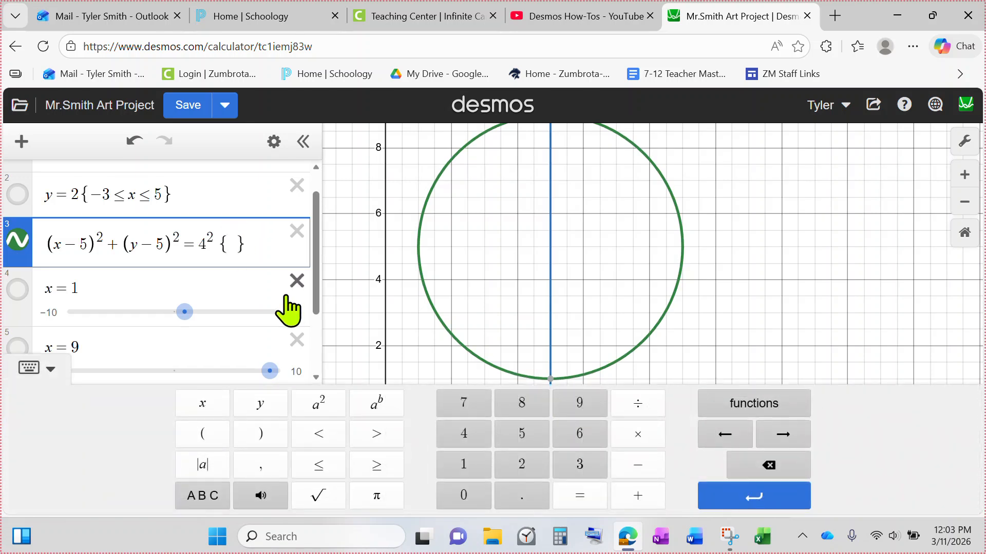
pyautogui.write('1<x<5')
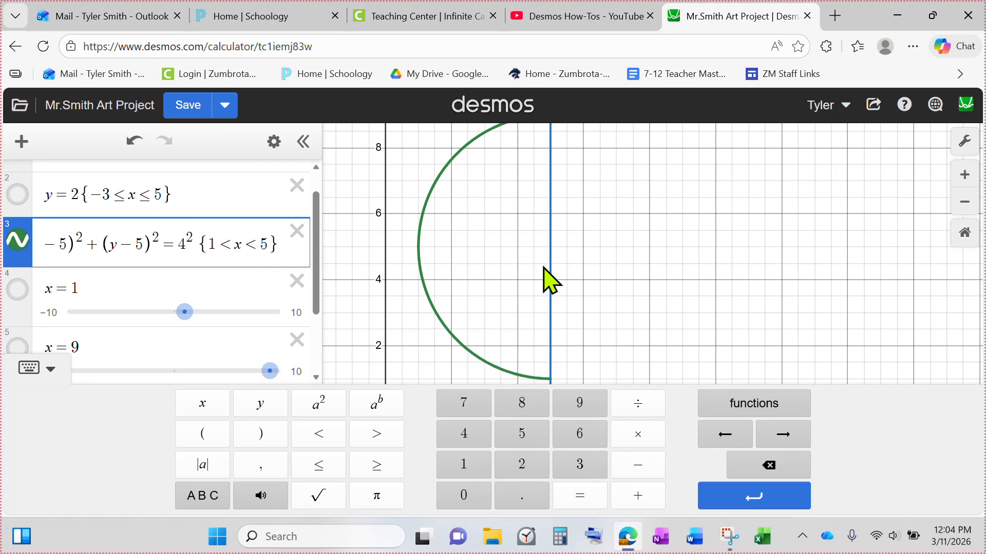
pyautogui.click(550, 251)
pyautogui.moveTo(545, 372); pyautogui.dragTo(559, 396)
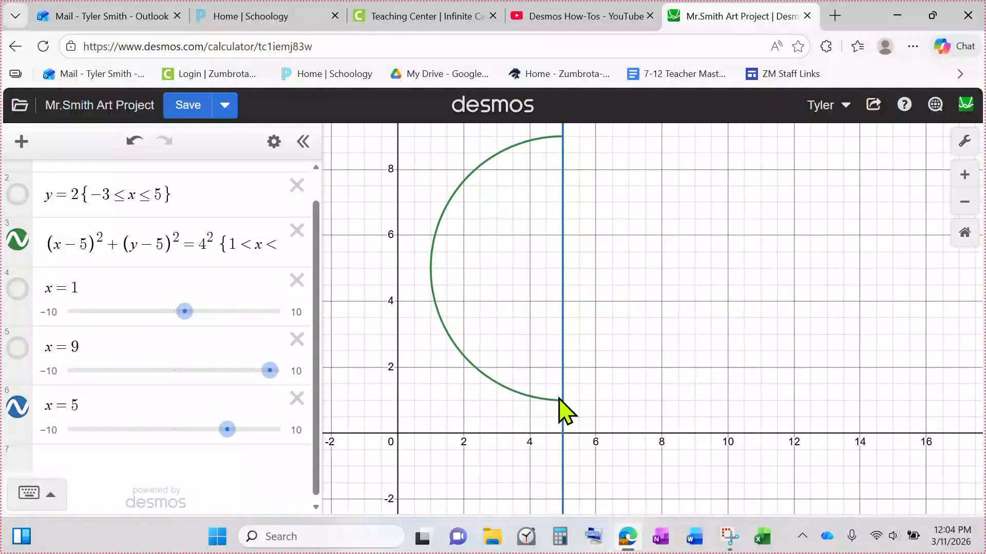
# Change the circle's x restriction to 1 ≤ x ≤ 5 using inclusive inequalities
pyautogui.click(563, 402)
pyautogui.click(552, 401)
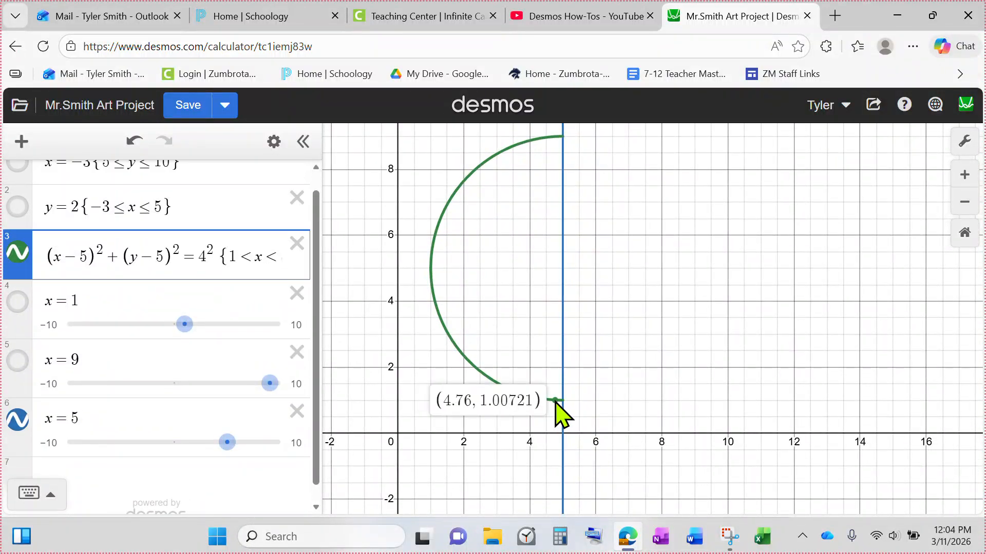
pyautogui.click(557, 400)
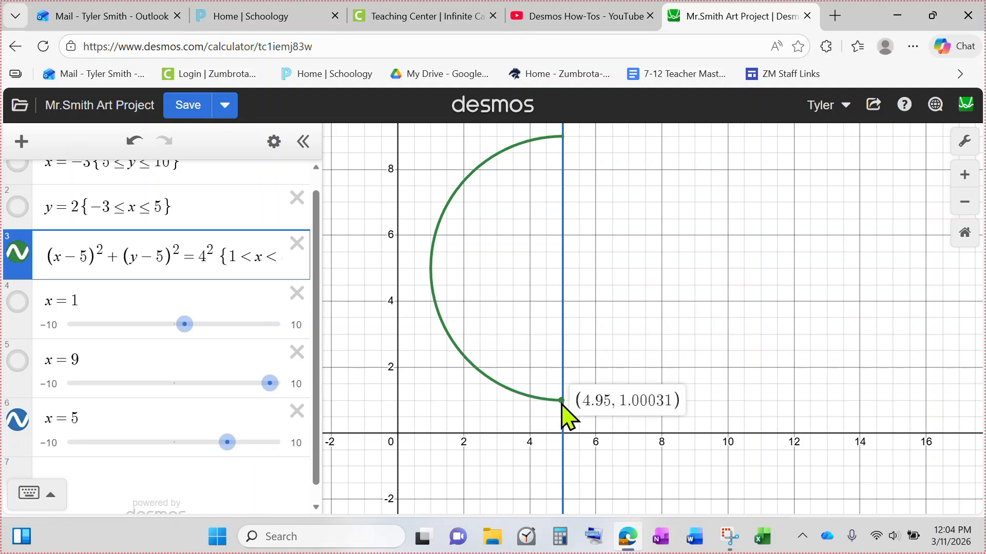
pyautogui.click(257, 255)
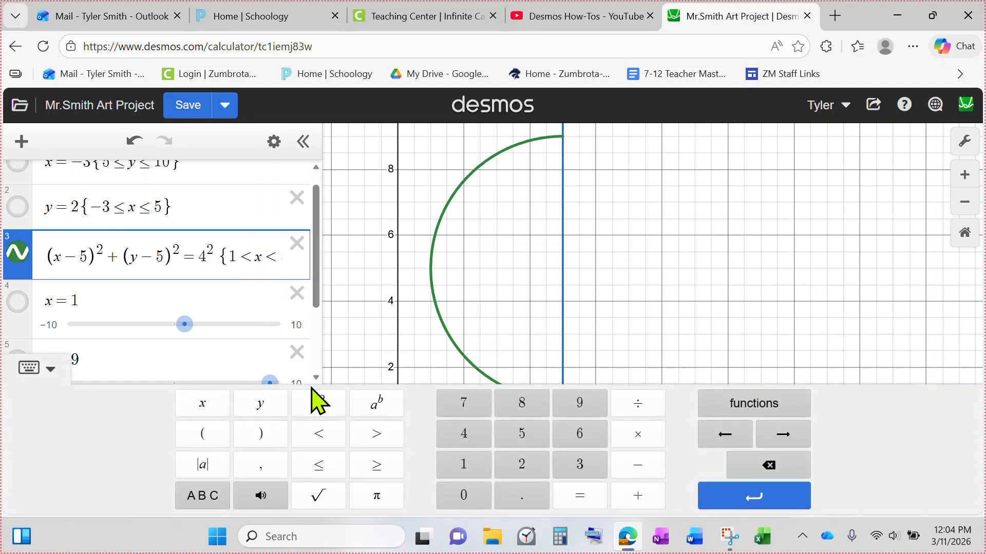
pyautogui.click(321, 467)
pyautogui.click(274, 256)
pyautogui.press('BackSpace')
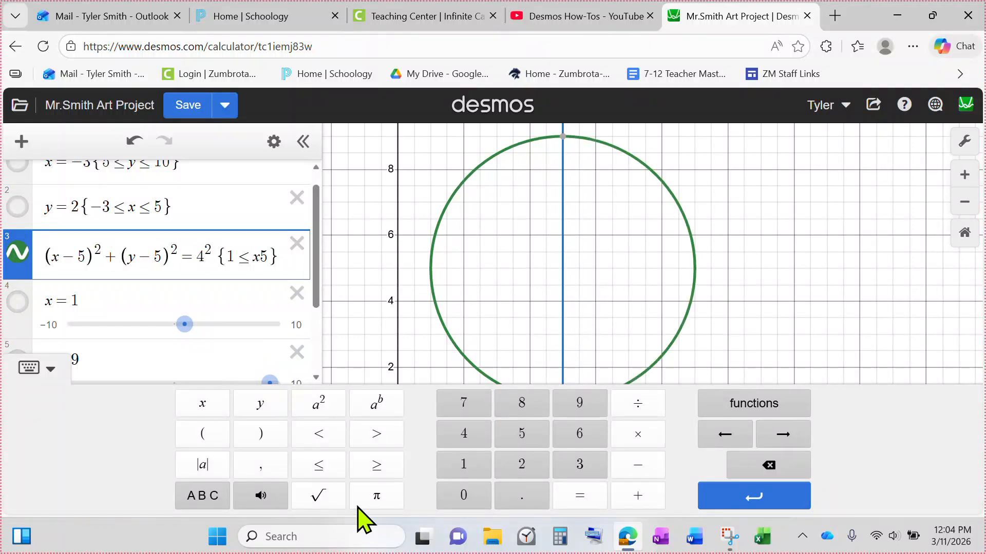
pyautogui.click(319, 465)
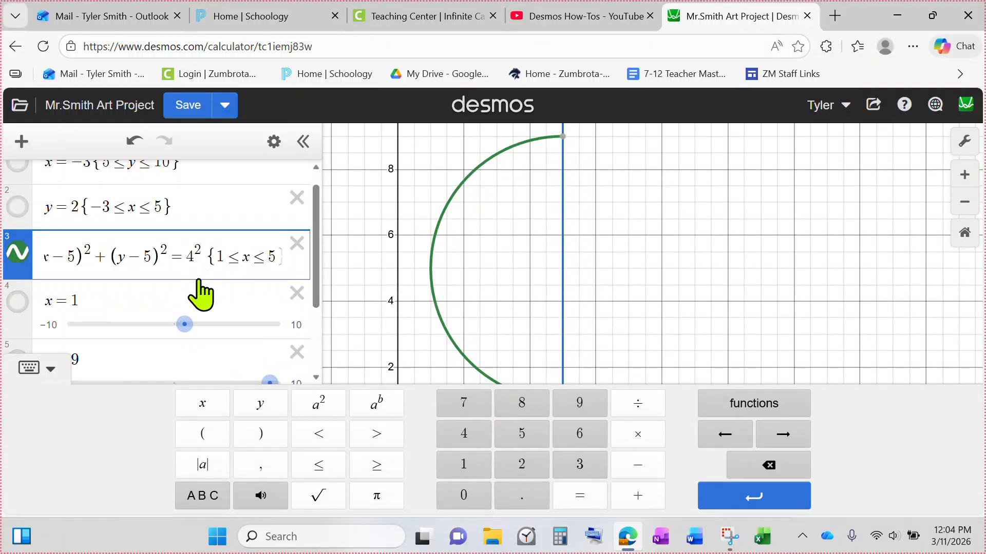
# Hide the vertical line x = 5
pyautogui.moveTo(623, 269); pyautogui.dragTo(574, 241)
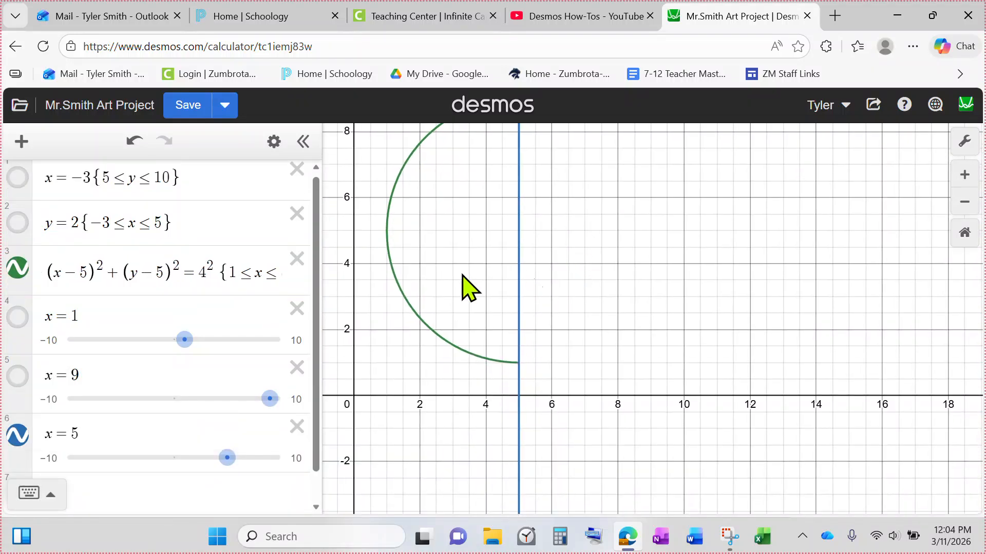
pyautogui.click(17, 436)
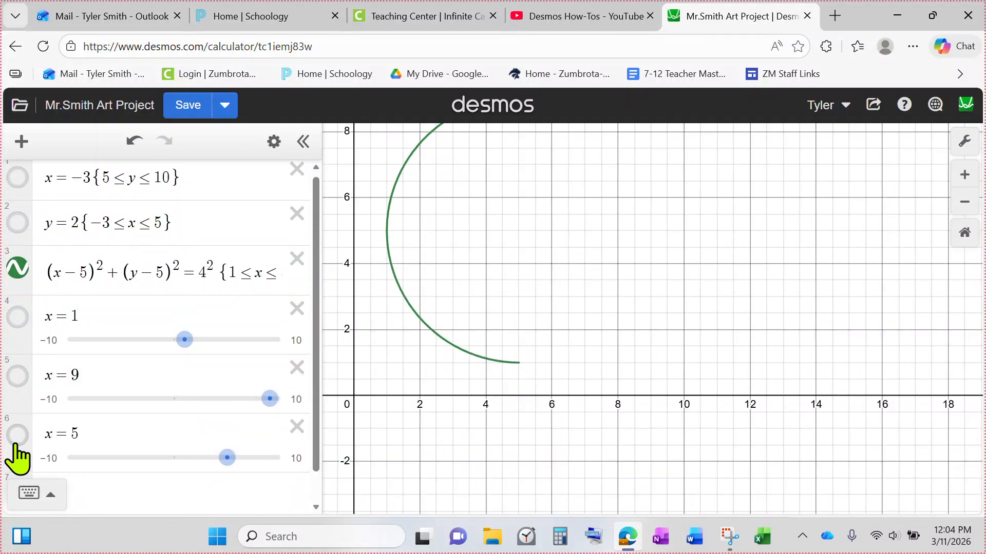
# Hide the restricted circle's graph
pyautogui.moveTo(606, 260); pyautogui.dragTo(656, 282)
pyautogui.scroll(-1, 144, 310)
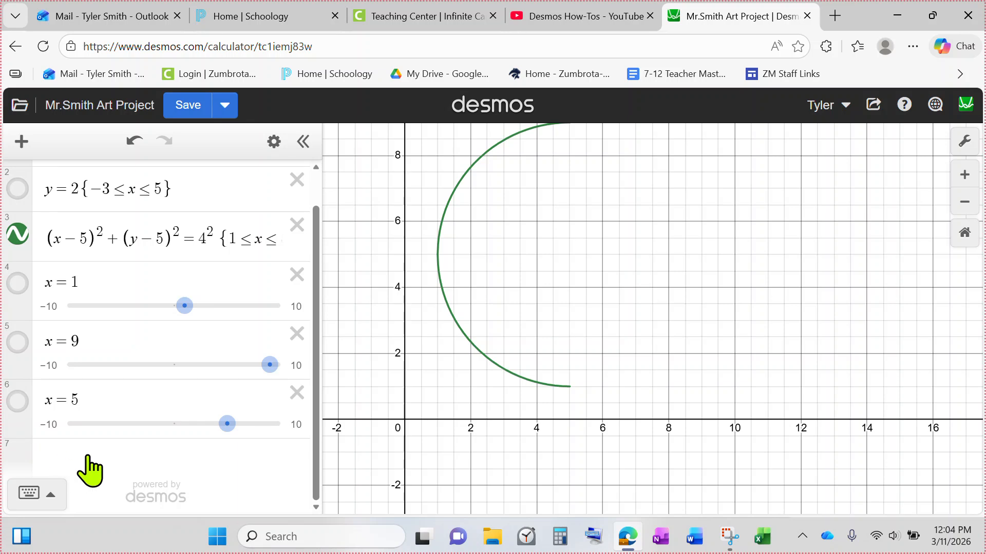
pyautogui.moveTo(216, 242); pyautogui.dragTo(280, 249)
pyautogui.scroll(-2, 154, 252)
pyautogui.scroll(2, 18, 220)
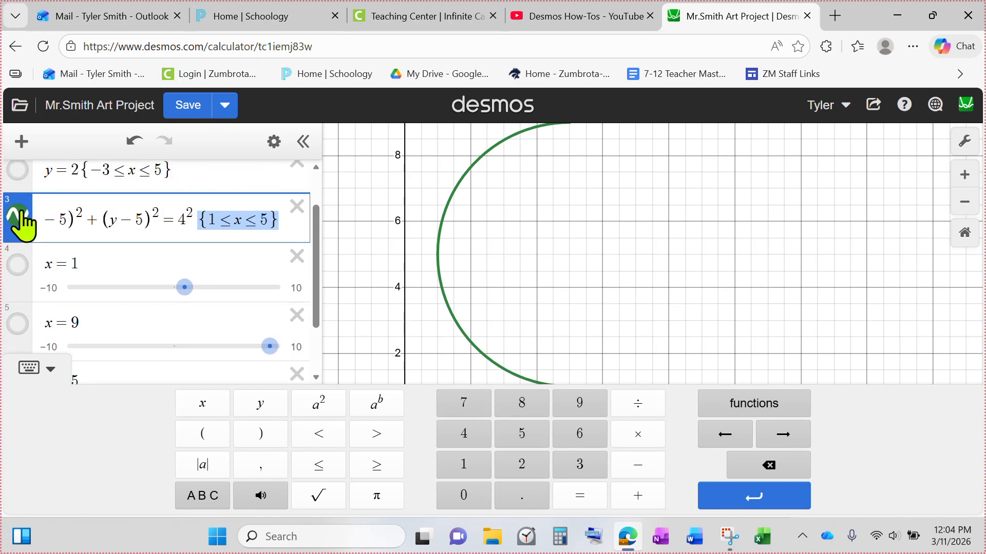
pyautogui.click(21, 214)
pyautogui.click(12, 272)
pyautogui.scroll(-1, 132, 280)
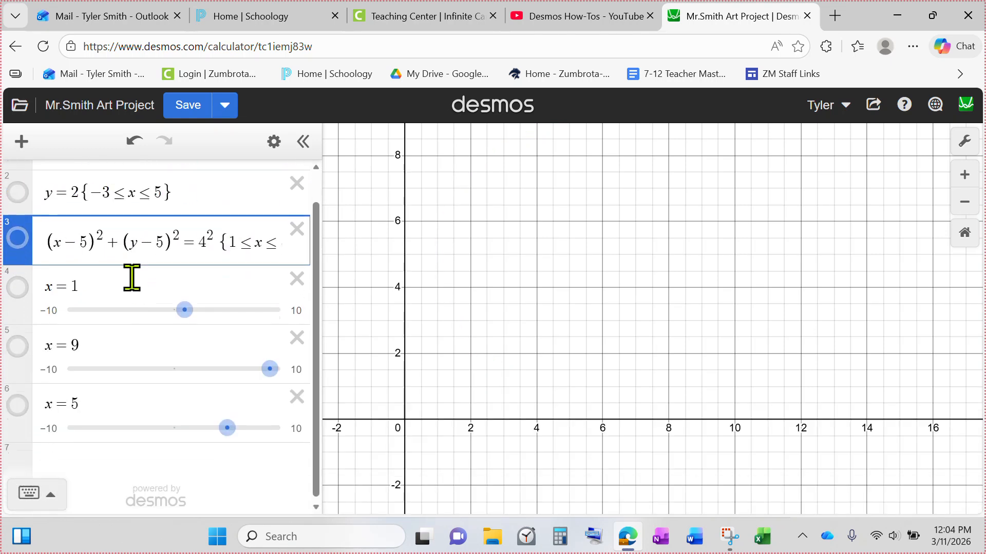
# Add the sine curve y = sin(x) as a new expression
pyautogui.click(147, 469)
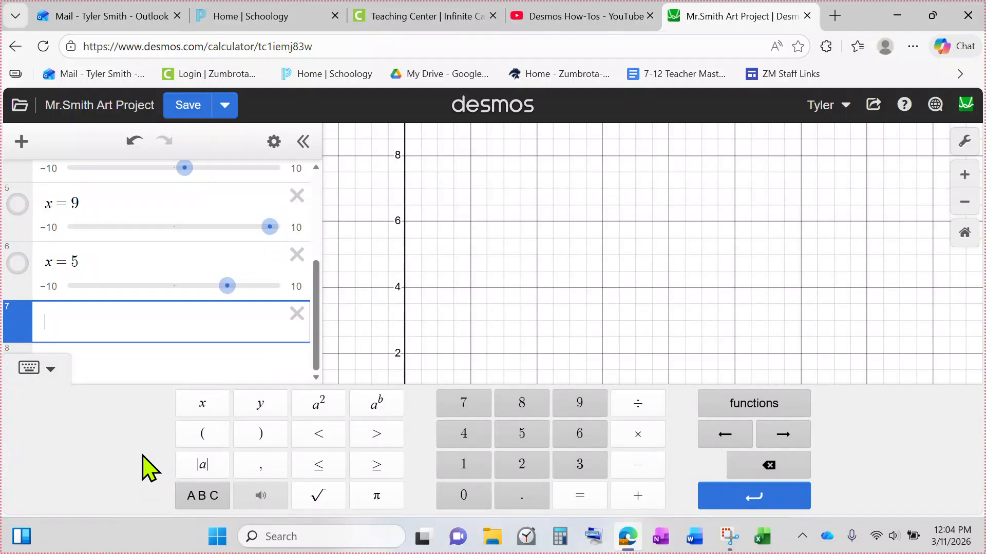
pyautogui.write('y=sin(')
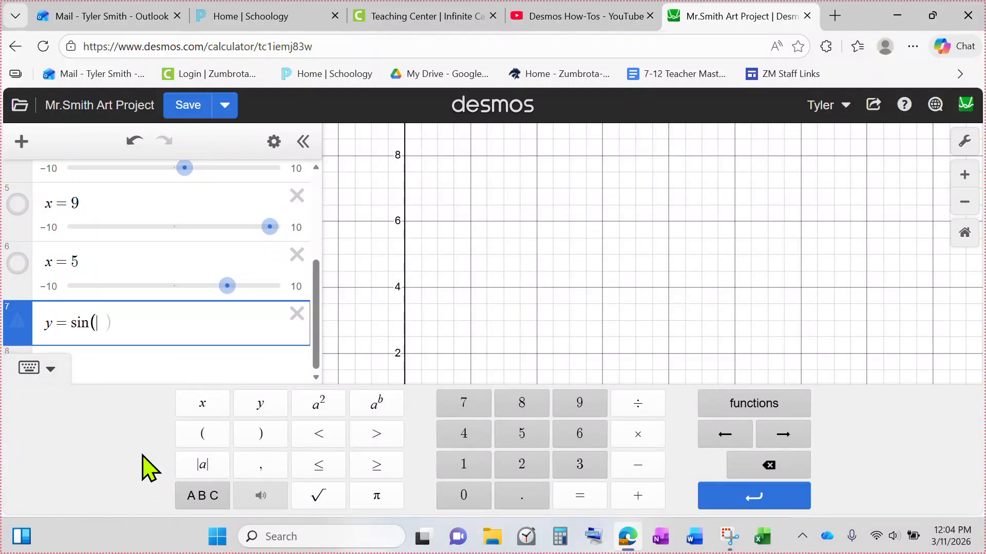
pyautogui.write('x')
pyautogui.press('Right')
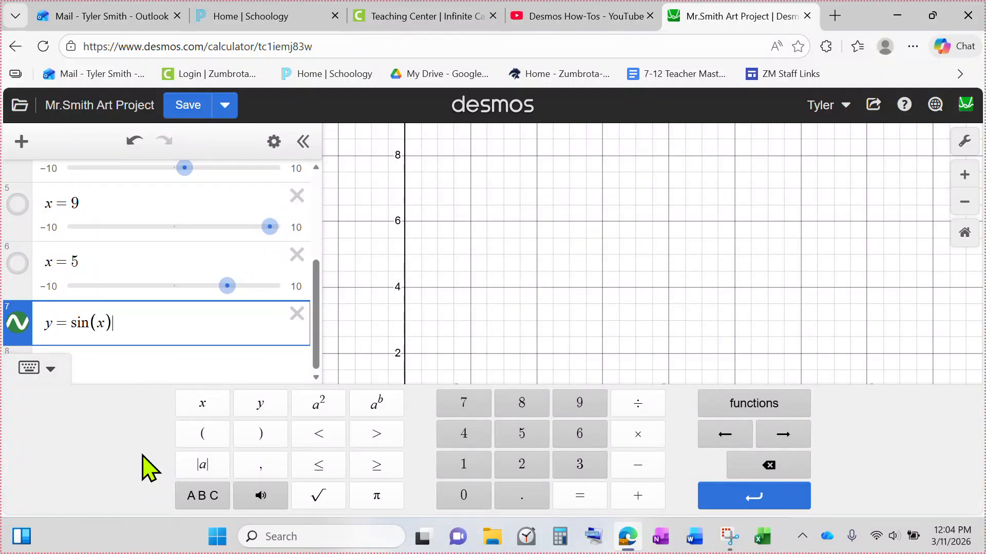
pyautogui.click(660, 310)
pyautogui.moveTo(547, 377); pyautogui.dragTo(652, 282)
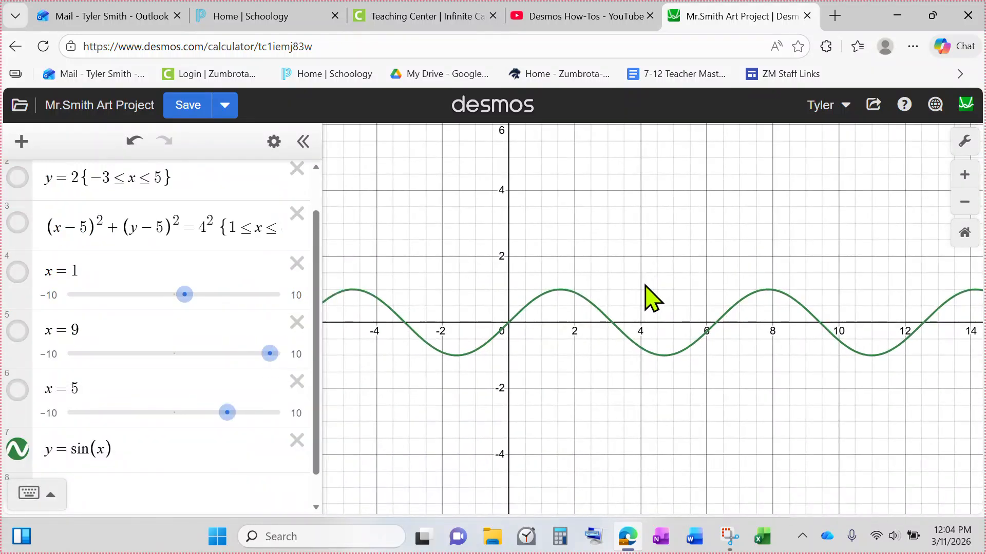
# Restrict the sine curve to y > 0 with a curly-brace condition
pyautogui.click(509, 322)
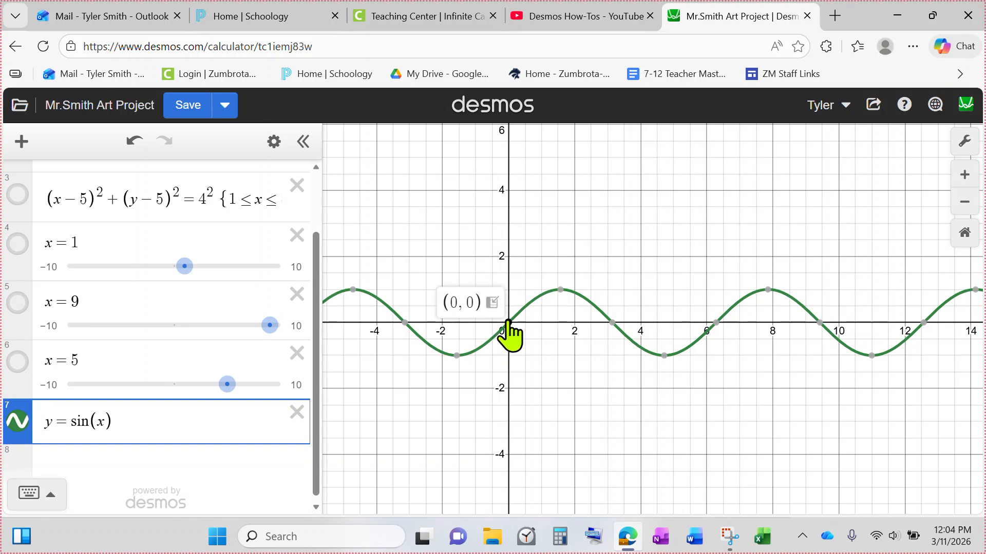
pyautogui.click(176, 429)
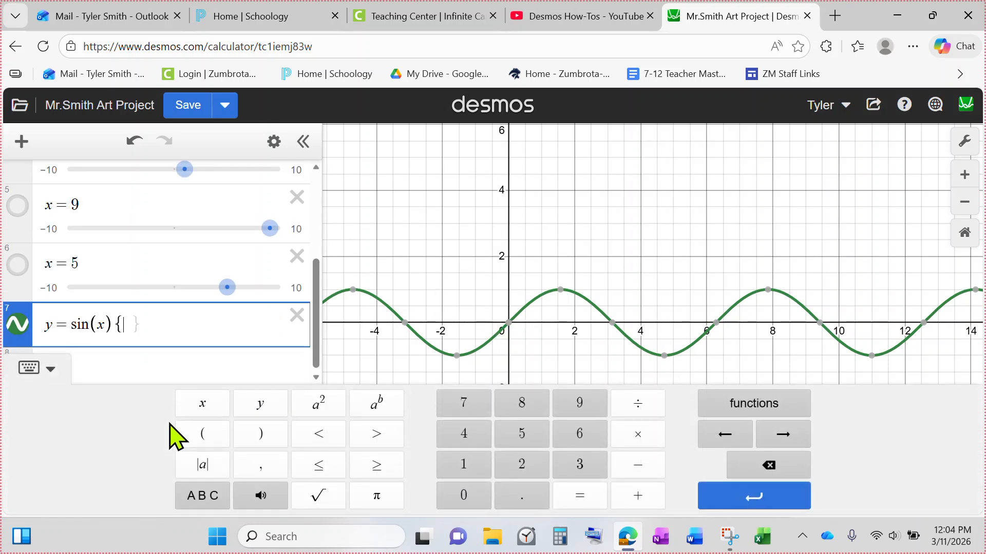
pyautogui.write('y>0')
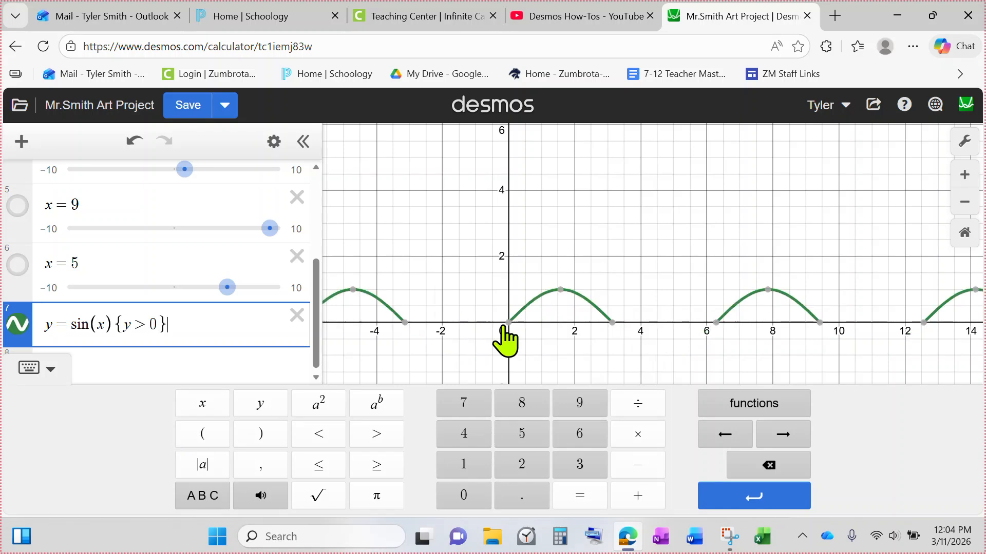
pyautogui.click(527, 338)
pyautogui.click(508, 323)
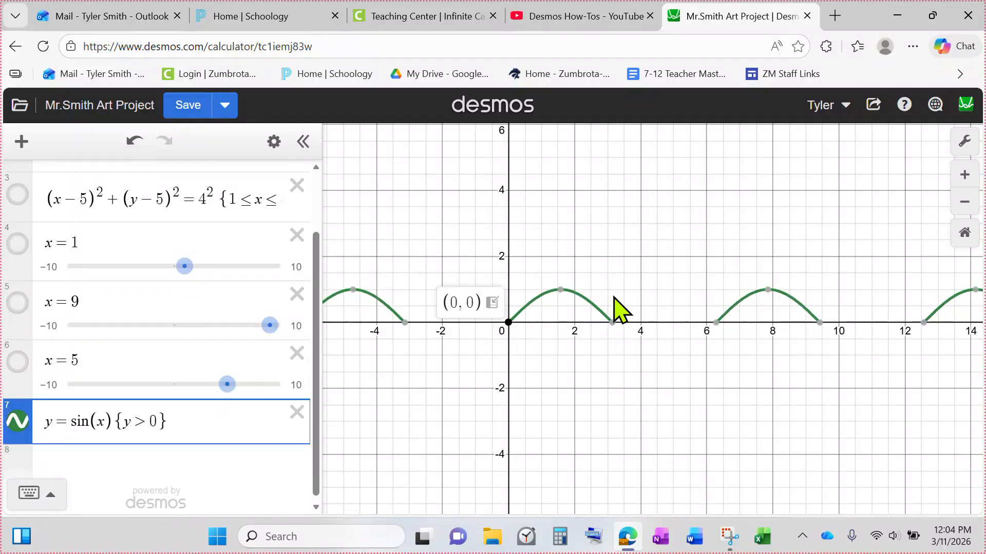
# Delete the y > 0 condition from the sine curve's braces
pyautogui.click(148, 413)
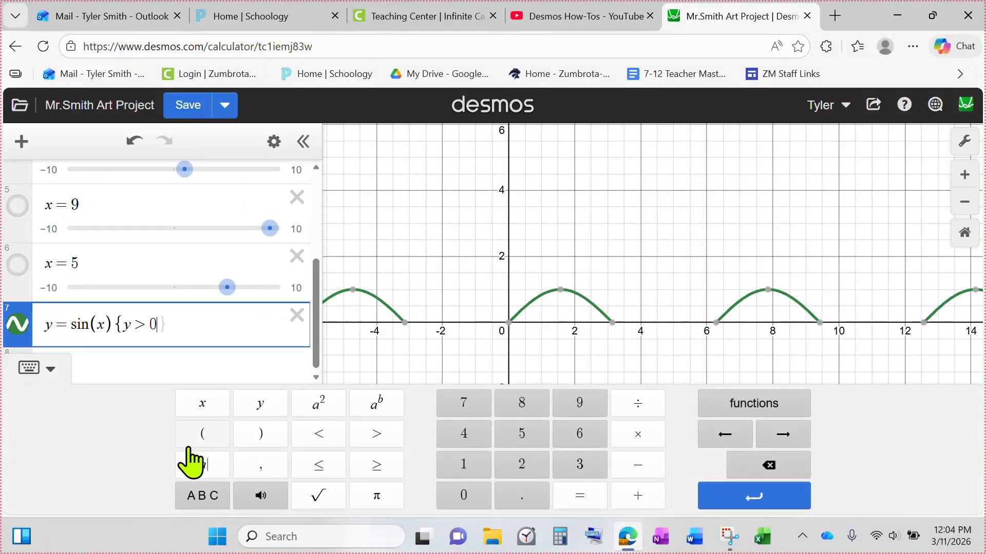
pyautogui.press('BackSpace')
pyautogui.press('BackSpace')
pyautogui.press('BackSpace')
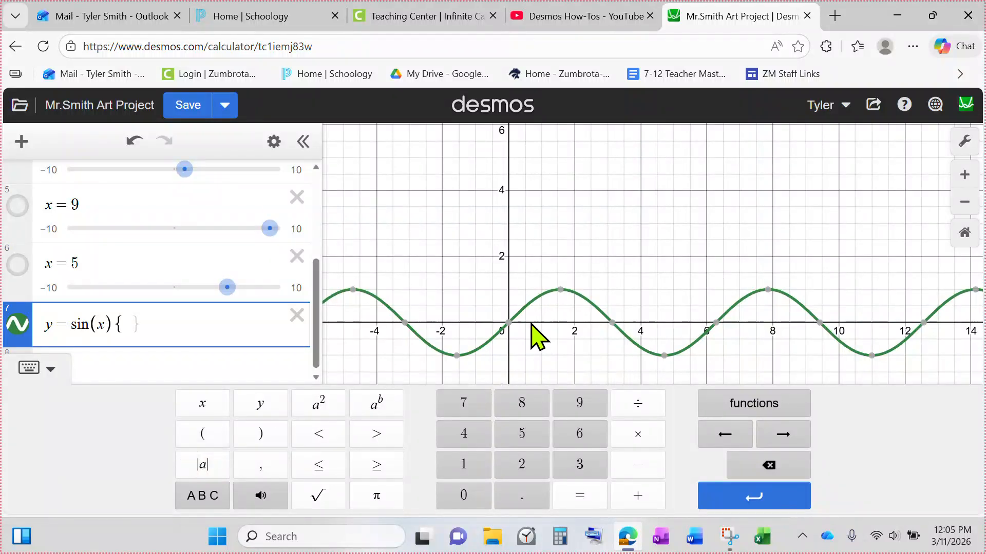
# Begin restricting the sine curve's domain by entering 0 ≤ x ≤ inside the braces
pyautogui.click(509, 323)
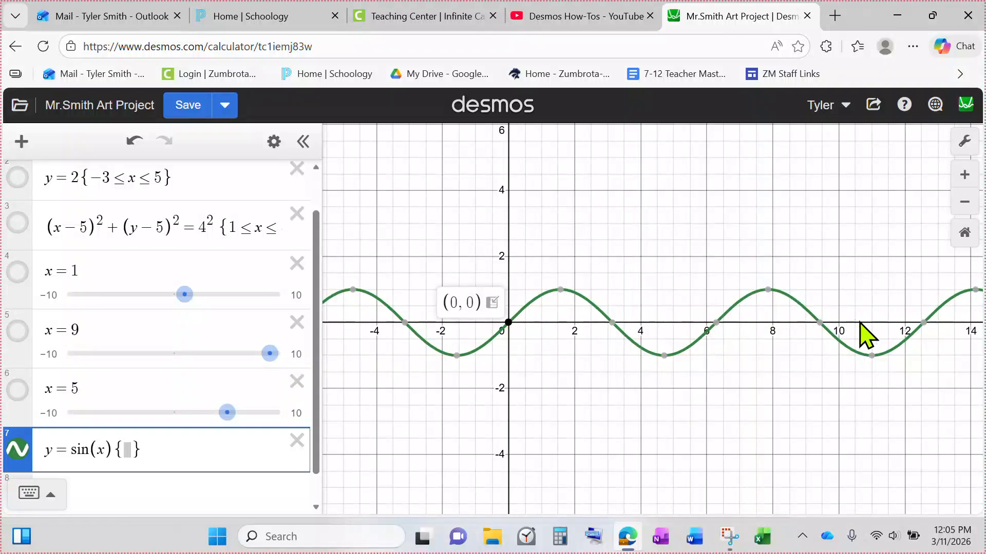
pyautogui.click(921, 327)
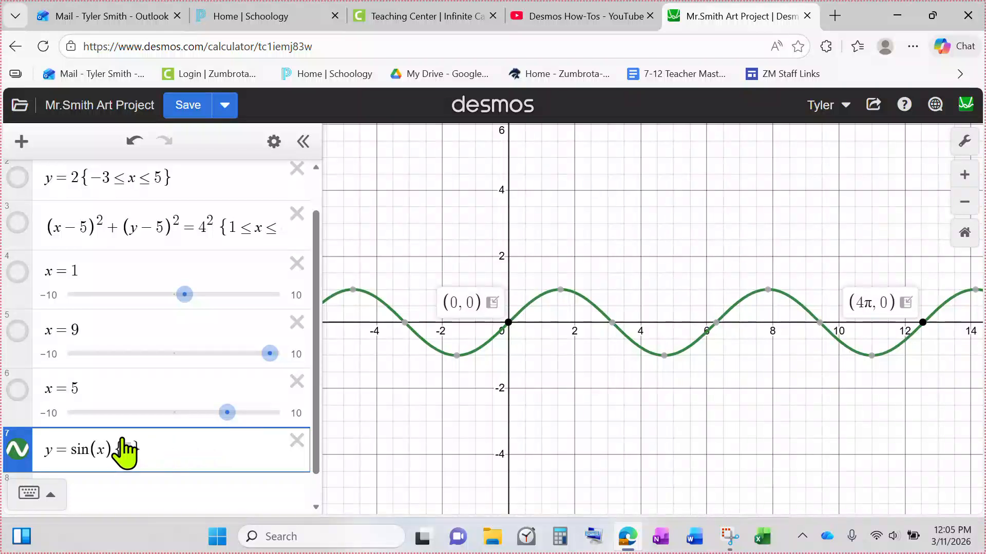
pyautogui.click(131, 450)
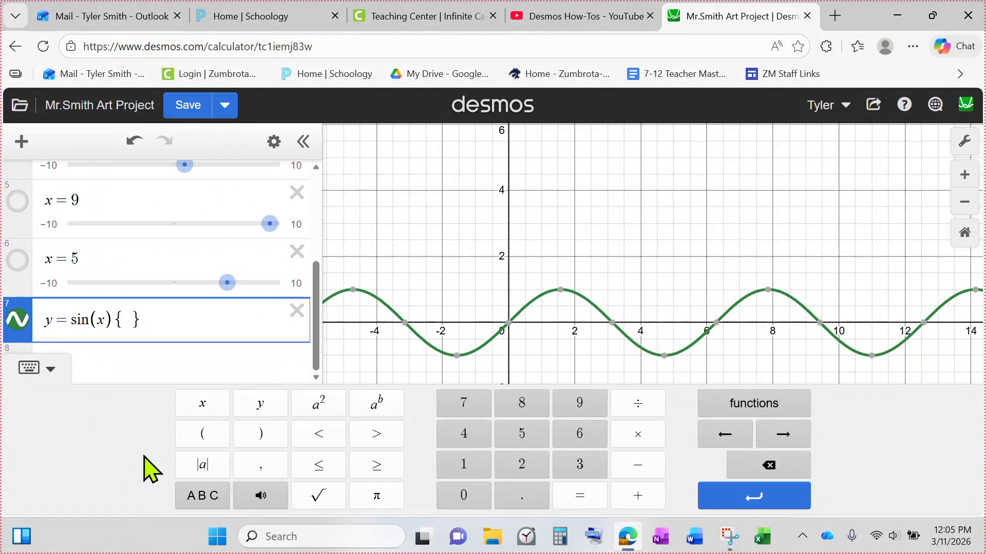
pyautogui.click(325, 466)
pyautogui.click(214, 408)
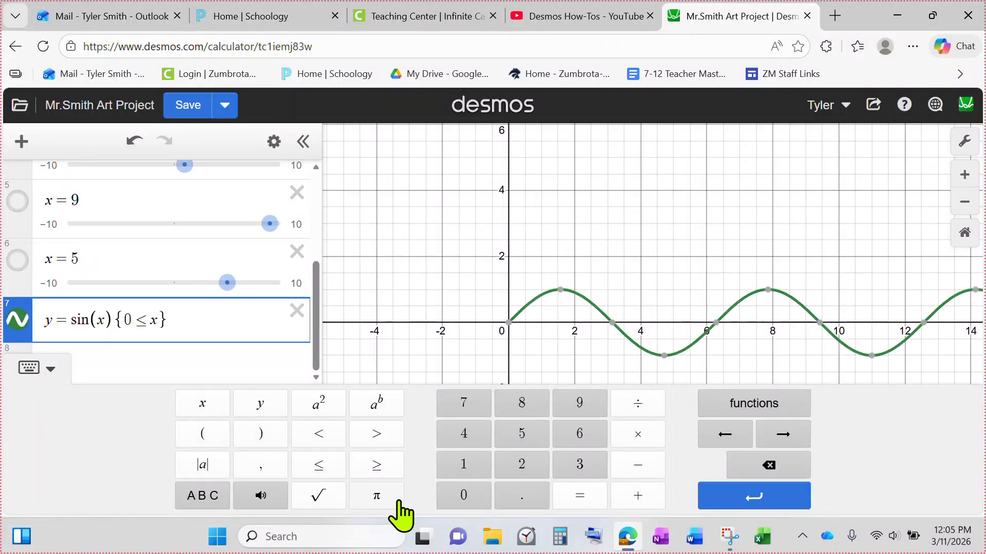
pyautogui.click(319, 464)
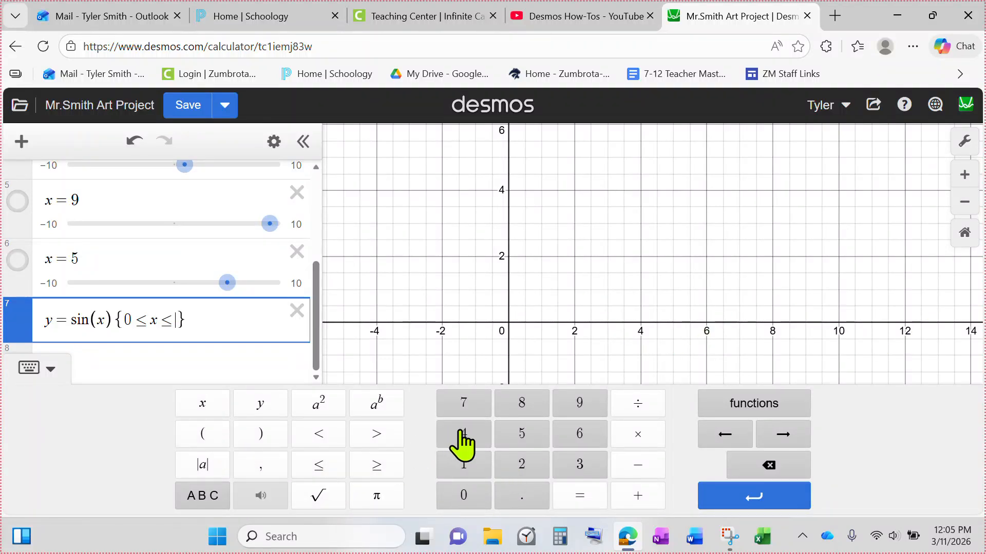